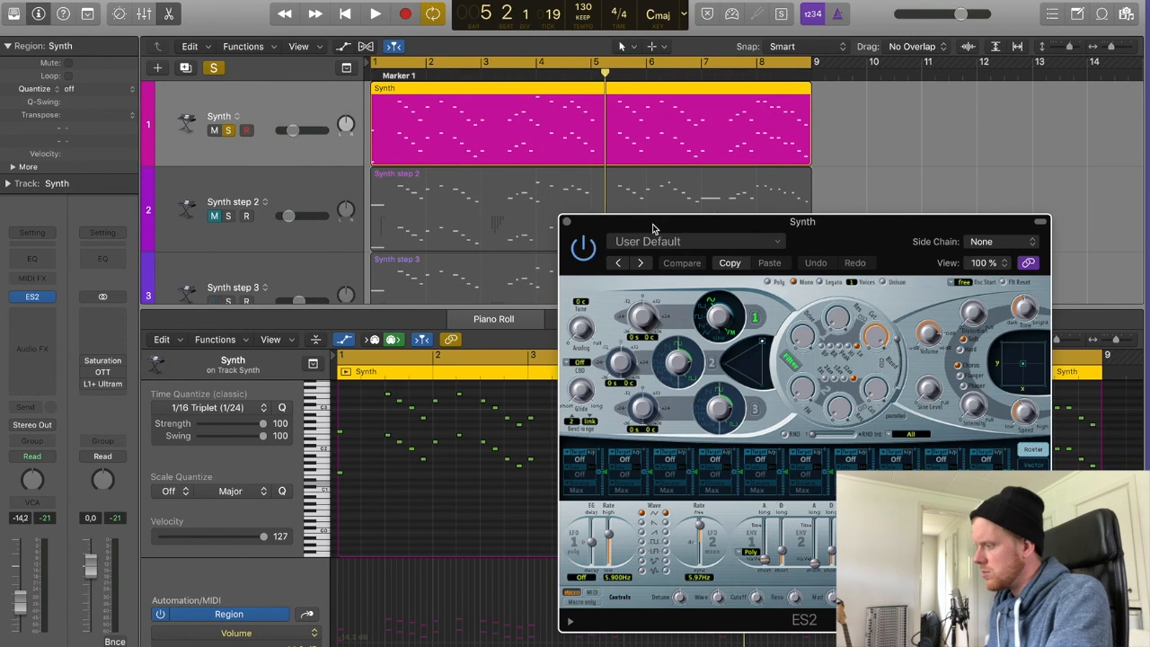
- Move the ES2 window lower and play back the soloed Synth track for a few bars
left_click_drag(870, 233, 868, 258)
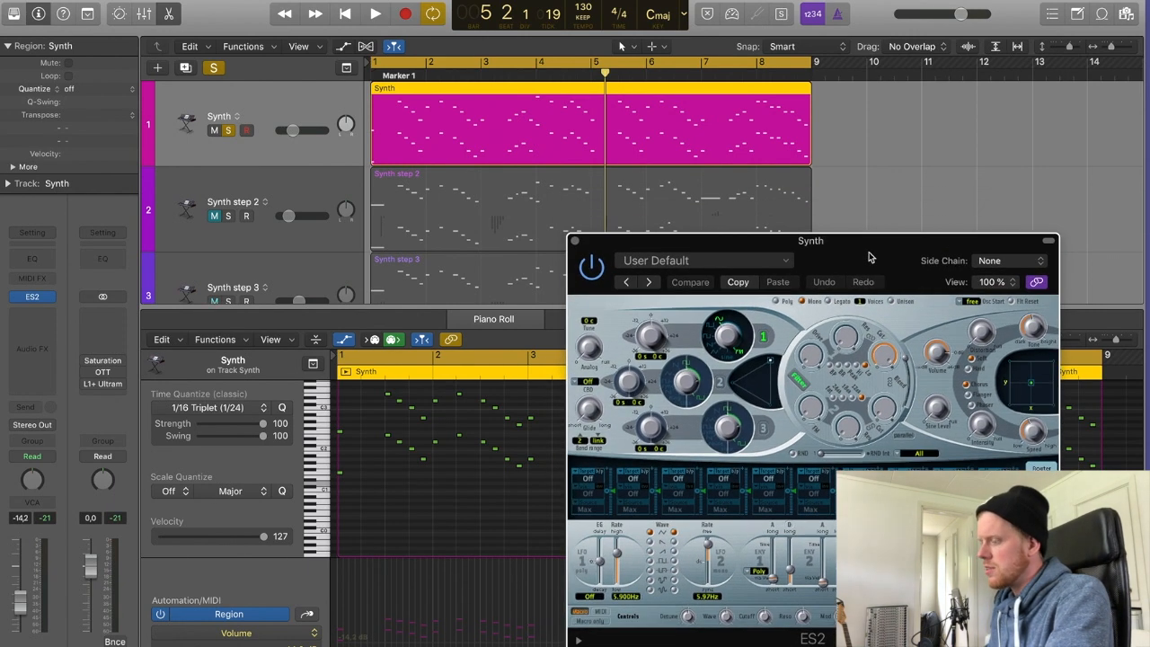
key("space")
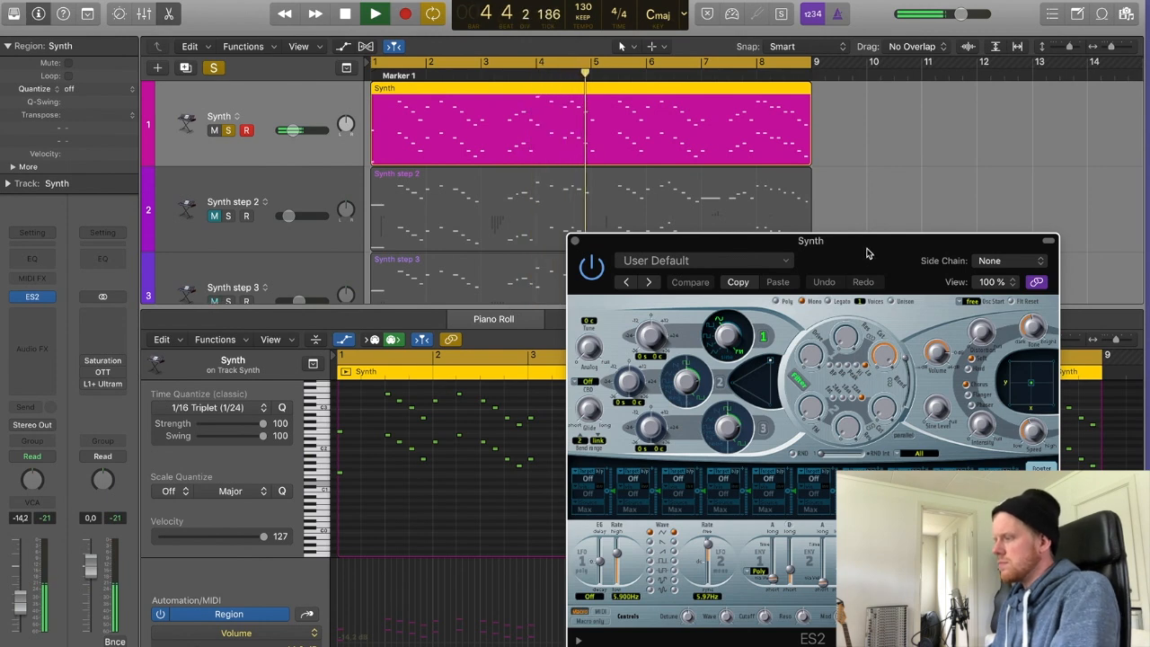
key("space")
- Open the ES2 instrument of the Synth step 2 track and move its window clear of the track regions
left_click(244, 185)
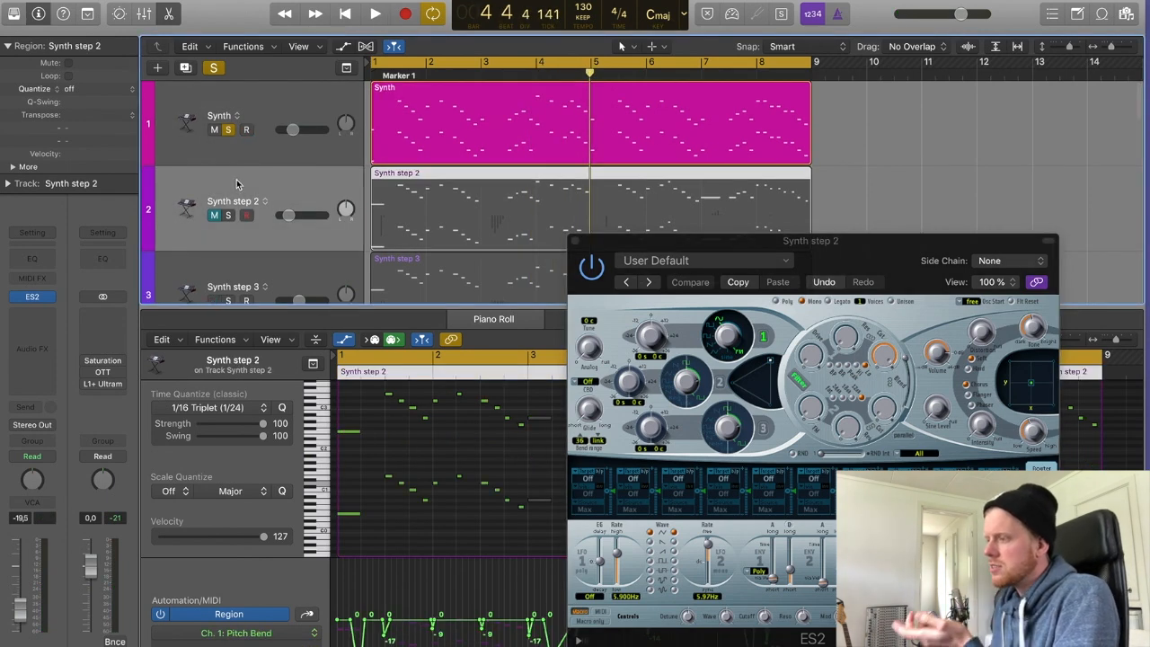
left_click(36, 299)
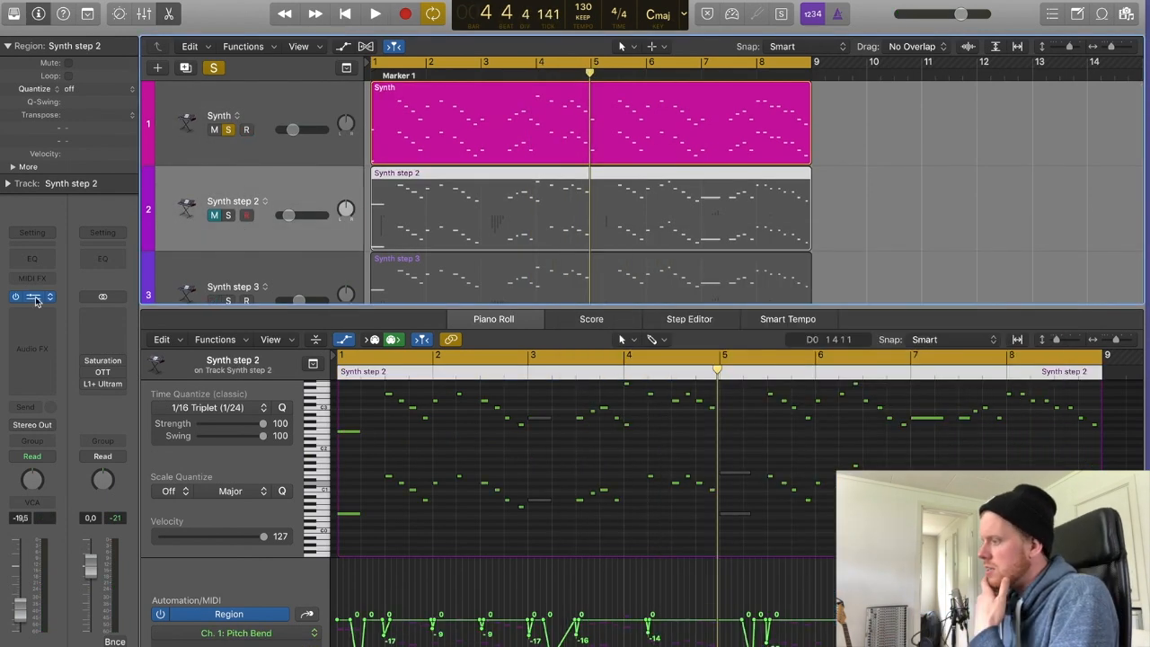
left_click(36, 299)
left_click_drag(732, 274, 744, 173)
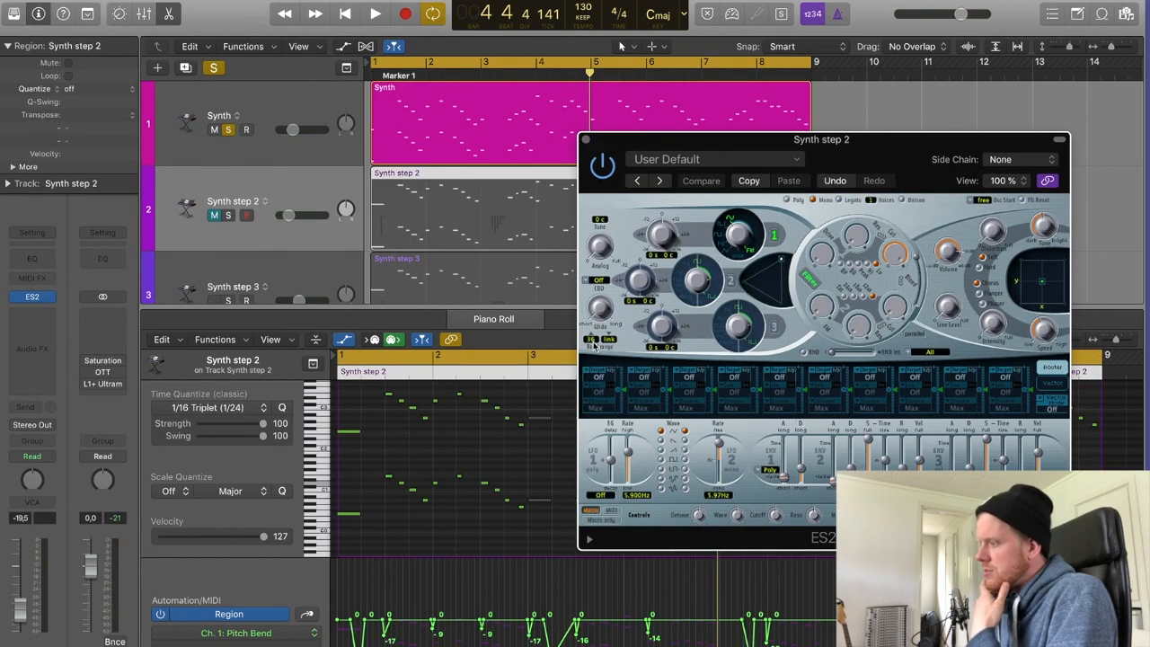
left_click_drag(655, 145, 735, 117)
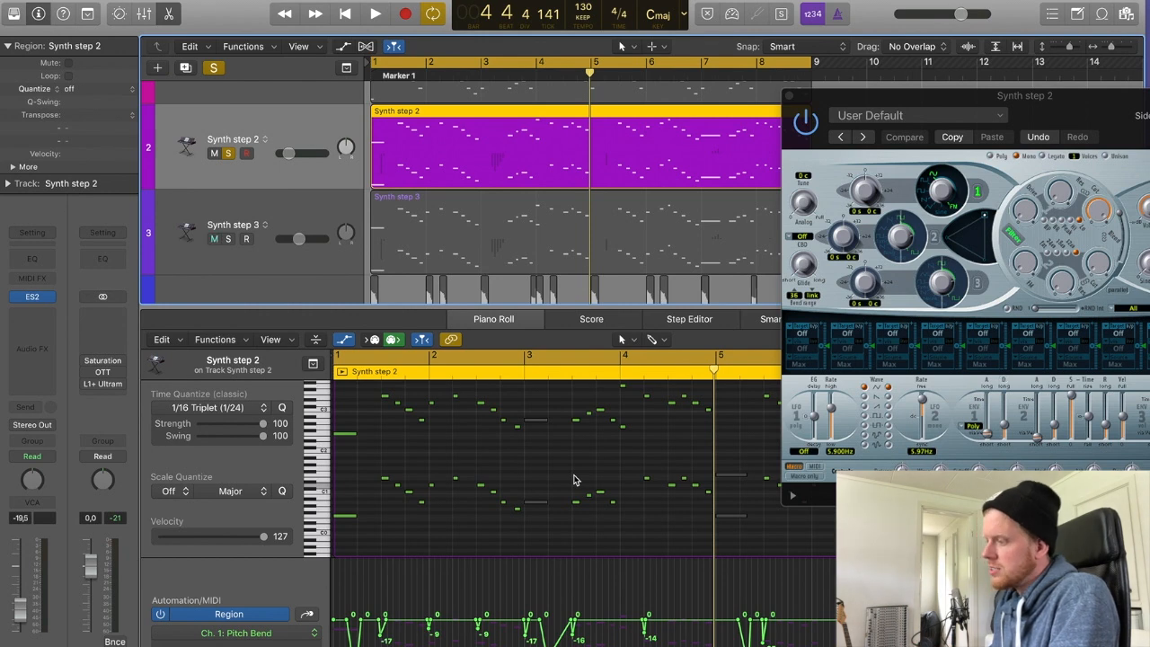
- Play back the soloed Synth step 2 track to hear the version with pitch-bend automation
scroll(431, 435, "left", 1)
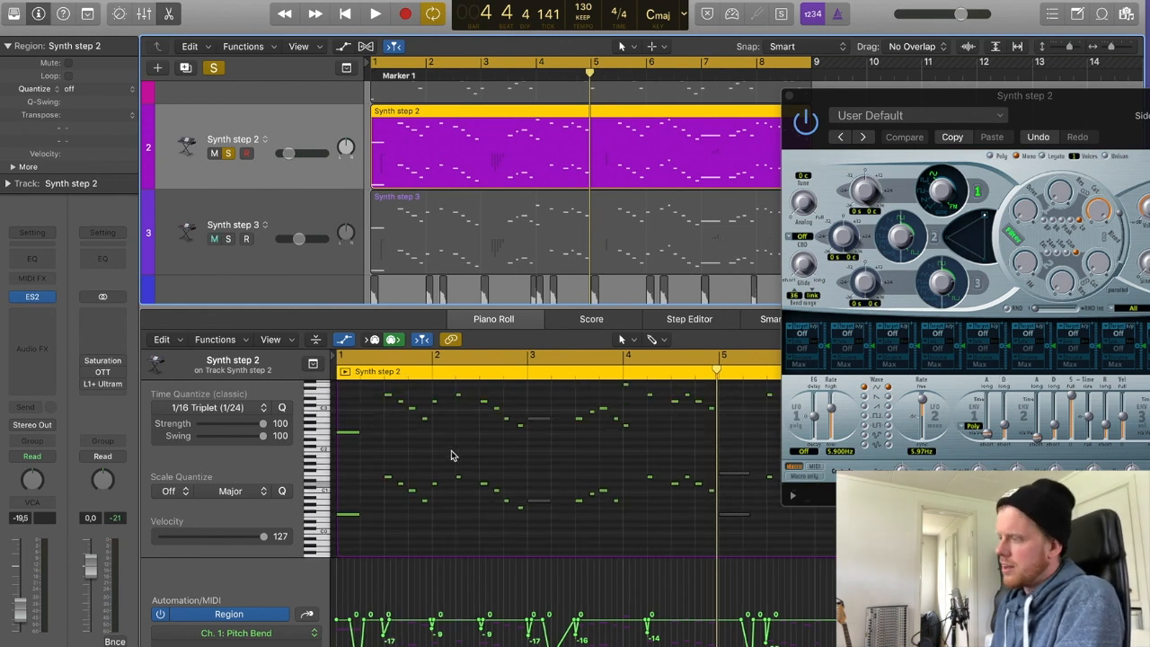
key("space")
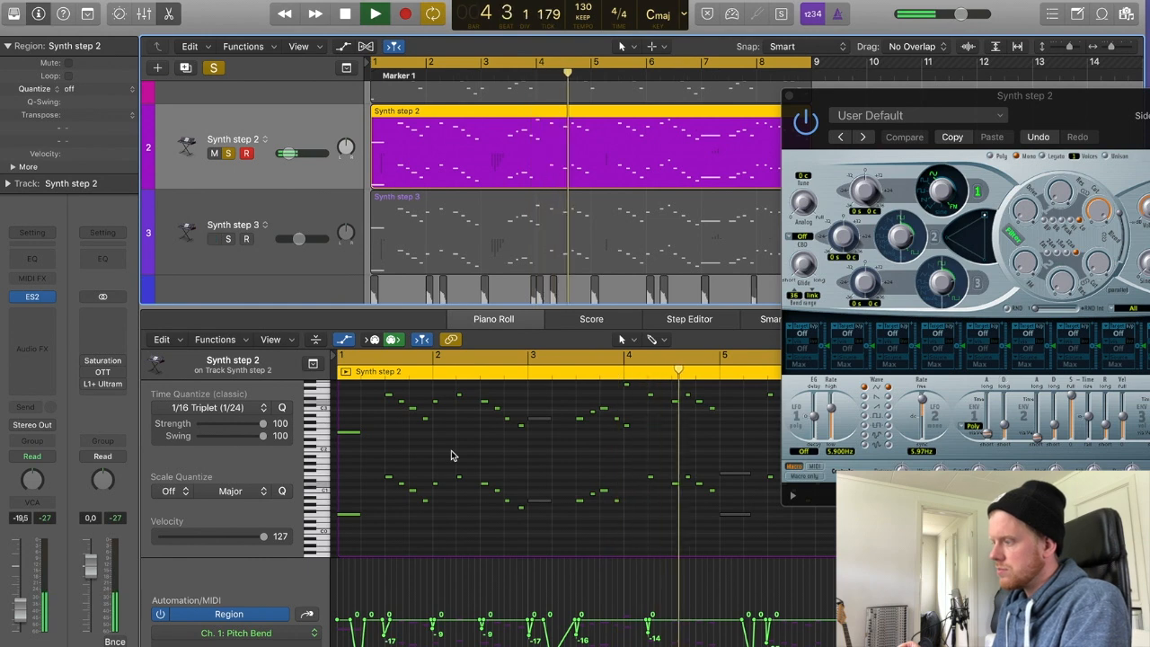
key("space")
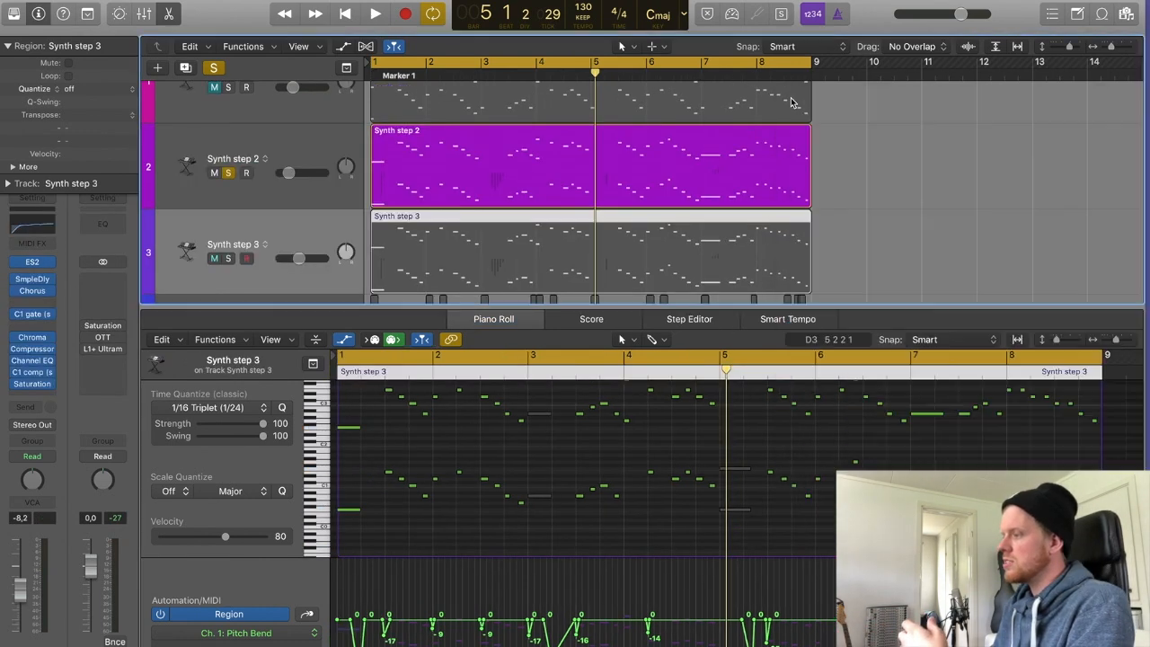
- Select the Synth step 3 track and bypass all its audio effects, from Sample Delay down to Saturation
left_click(241, 254)
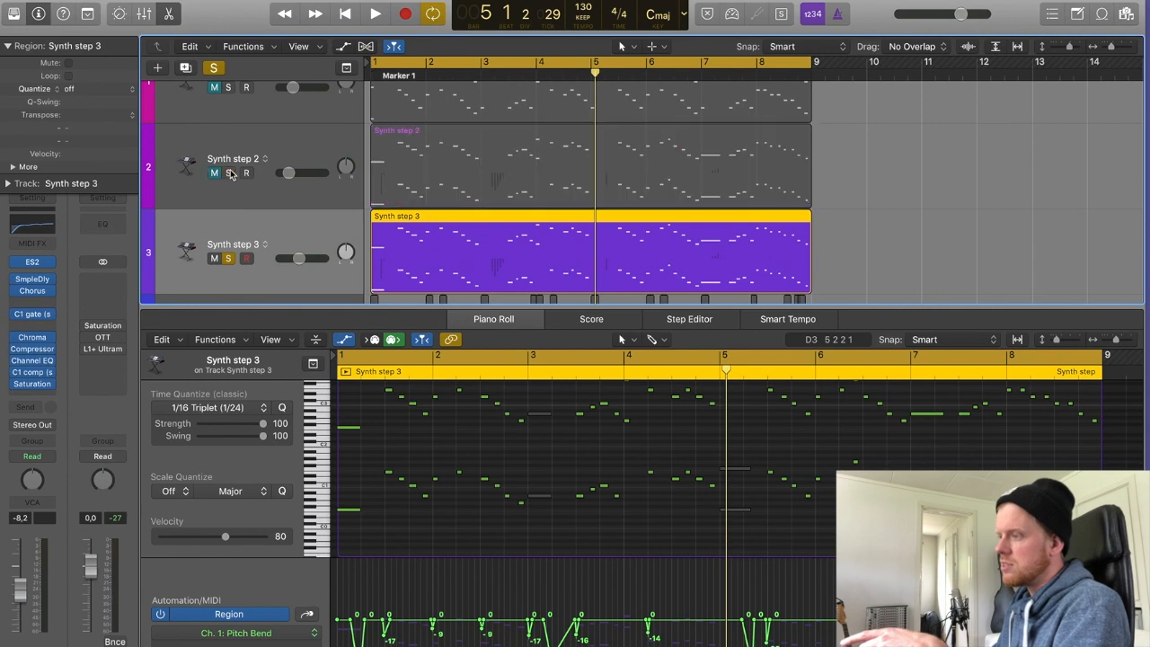
left_click(16, 280)
left_click(17, 292)
left_click(16, 315)
left_click(16, 339)
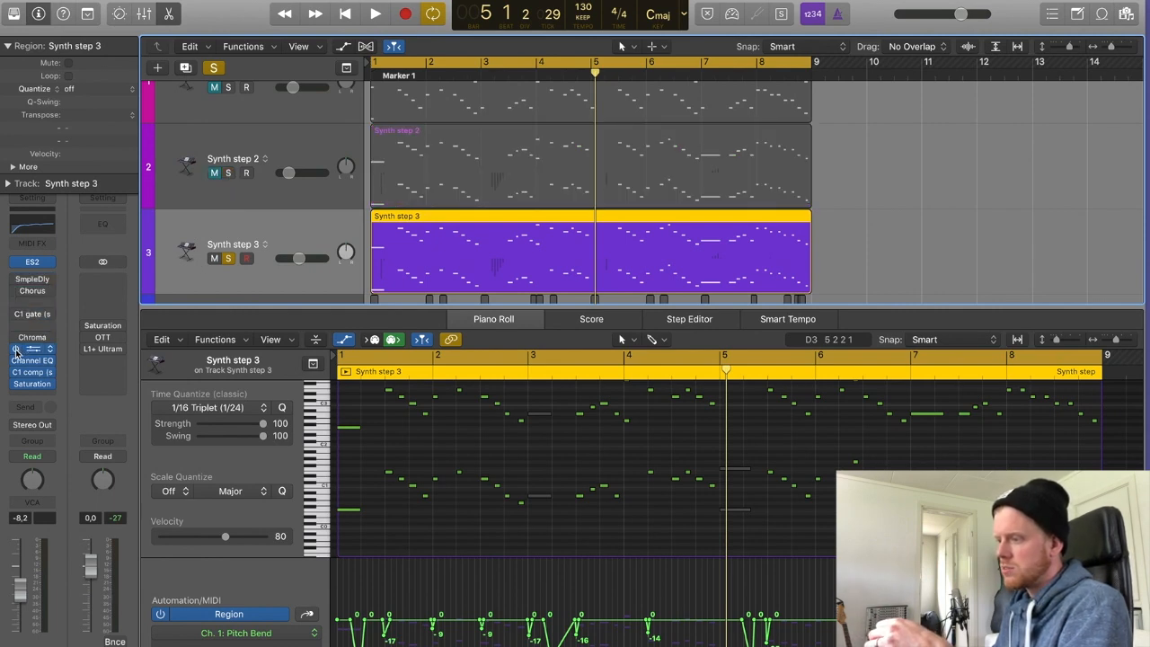
left_click(16, 350)
left_click(16, 361)
left_click(16, 372)
left_click(16, 385)
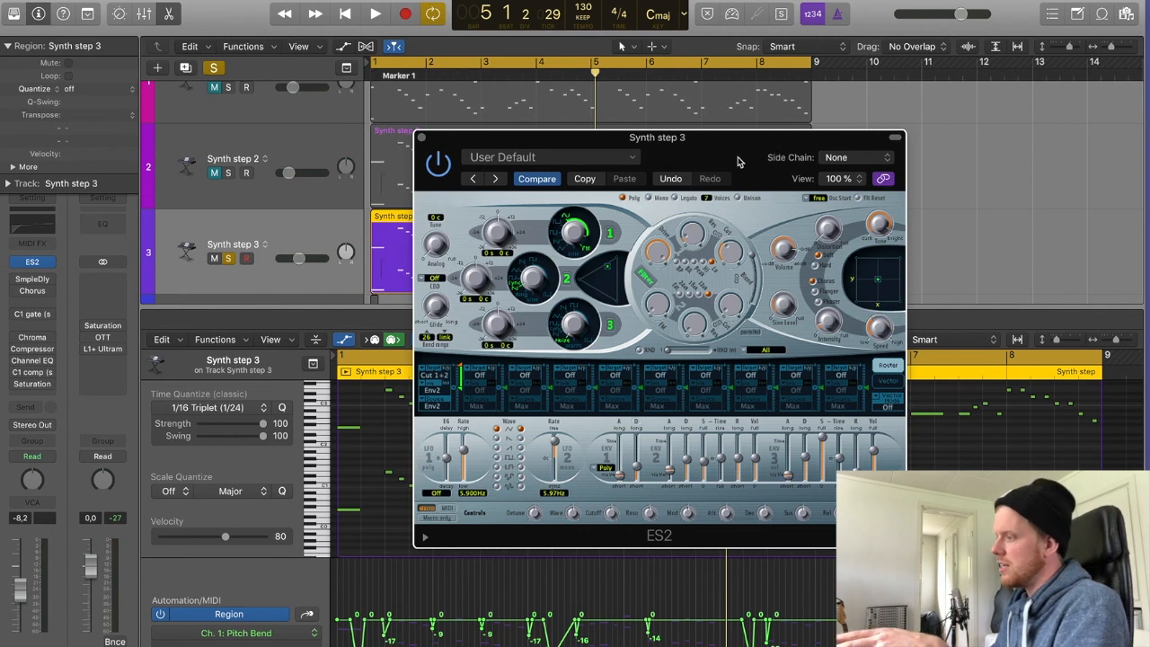
- Examine Synth step 3's ES2 settings alongside its notes in the piano roll
left_click_drag(713, 206, 819, 160)
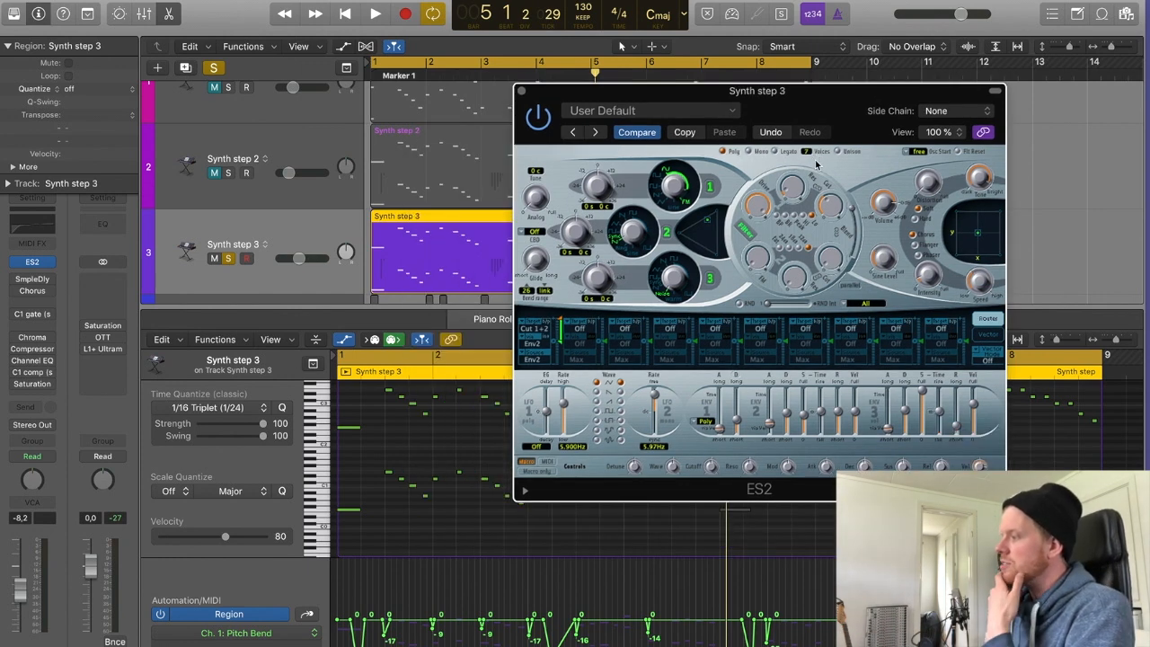
scroll(466, 424, "up", 3)
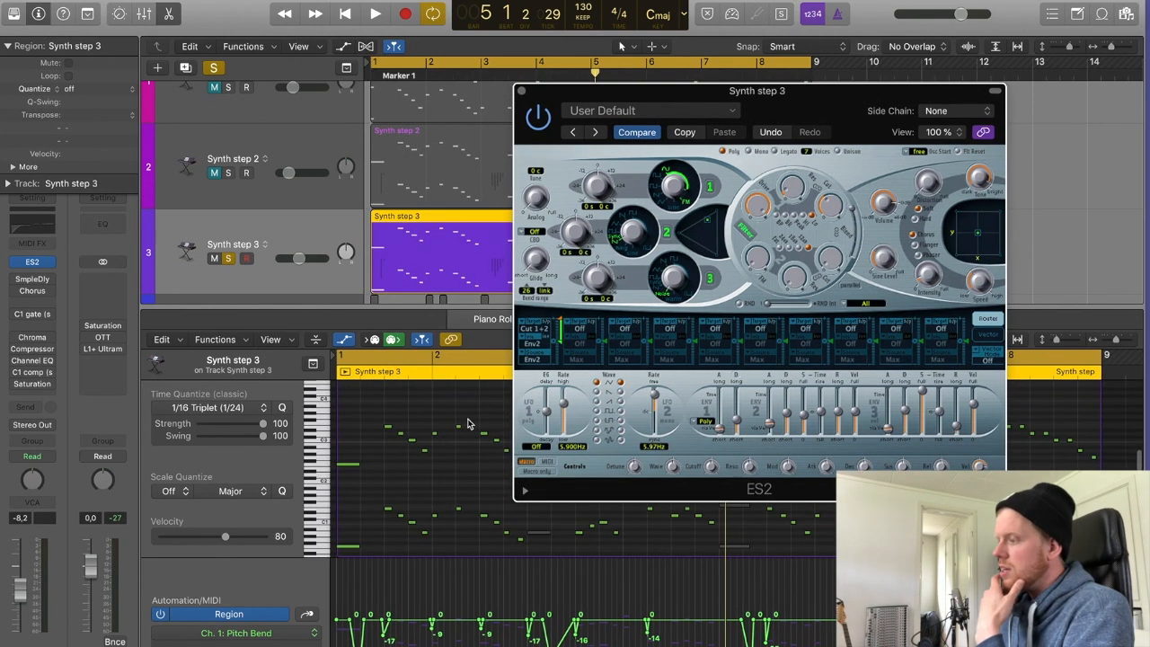
left_click_drag(554, 167, 668, 126)
scroll(449, 475, "right", 3)
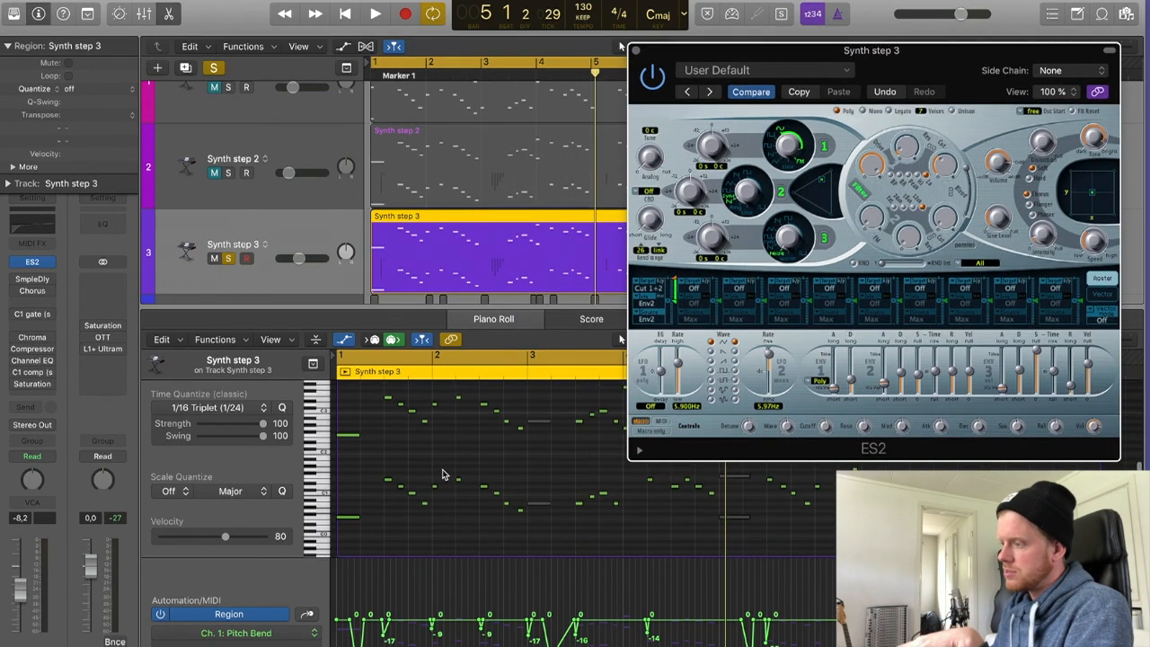
scroll(471, 473, "right", 5)
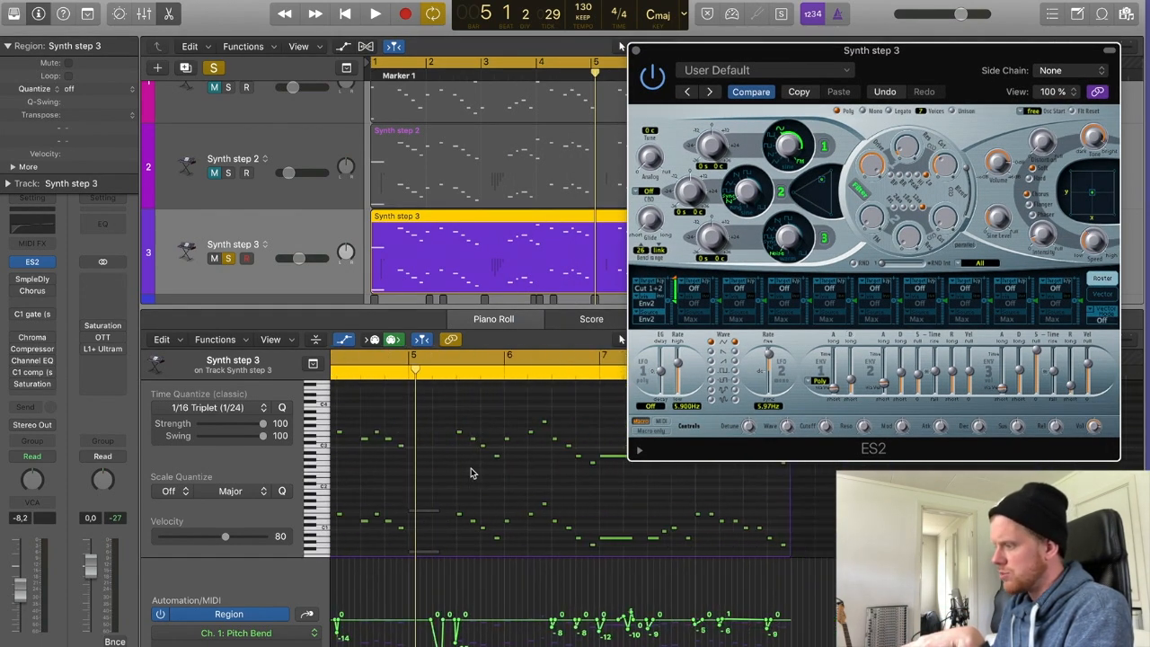
scroll(485, 481, "left", 8)
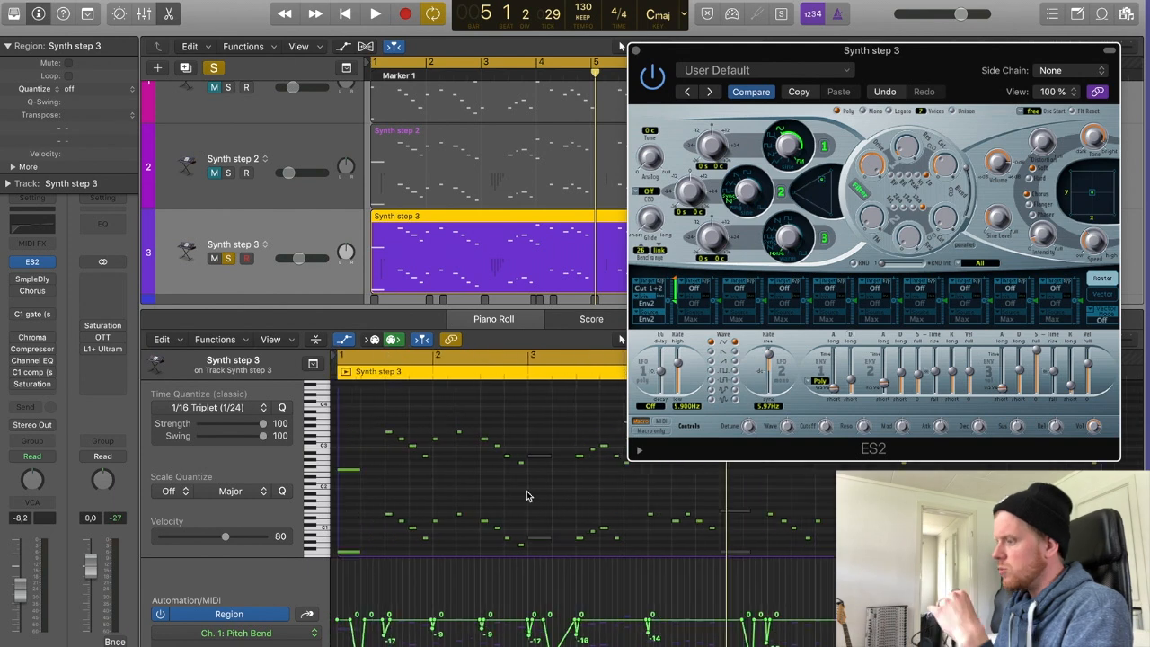
scroll(527, 496, "down", 2)
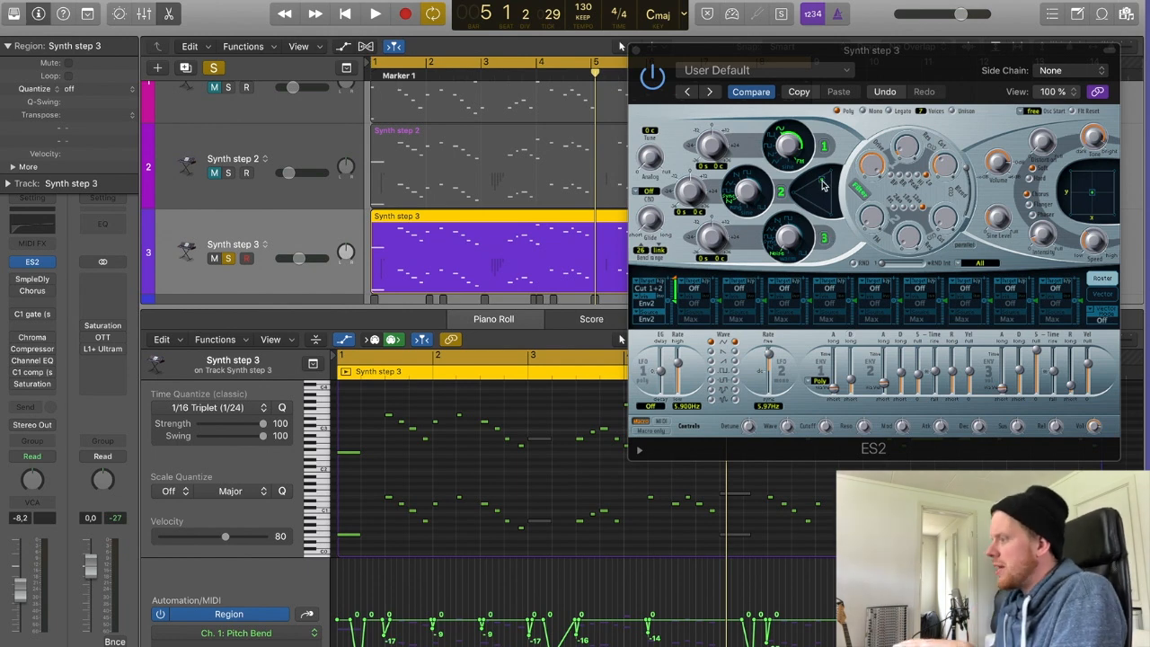
- Nudge the mix point in ES2's oscillator triangle on Synth step 3 and reposition the instrument window
left_click_drag(823, 181, 823, 178)
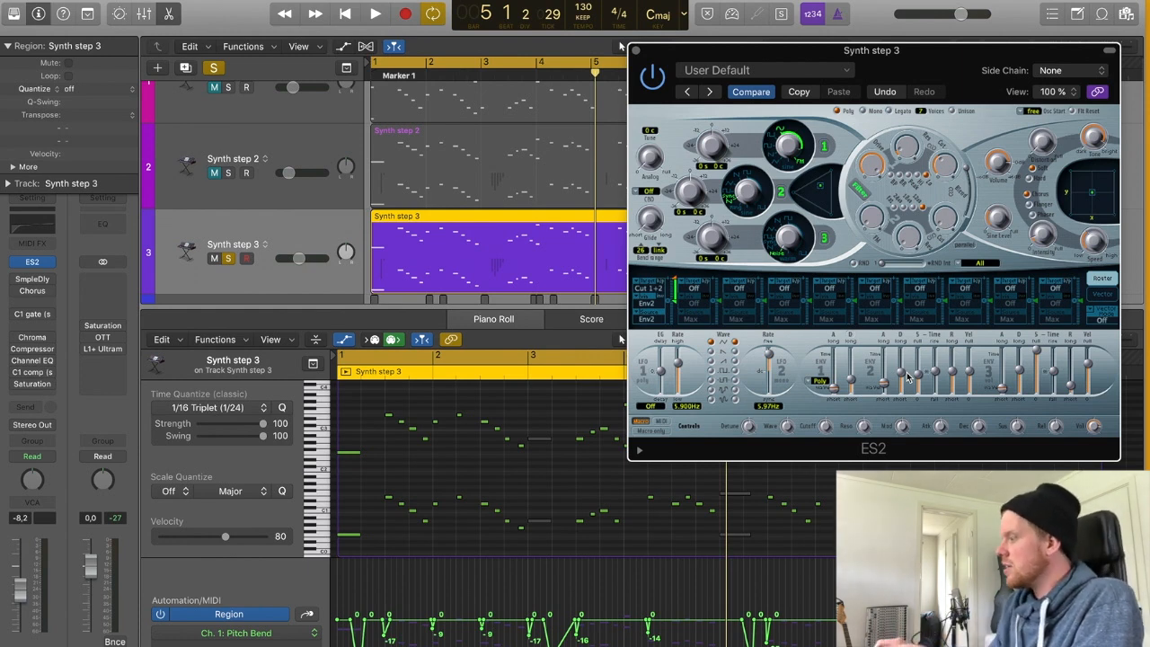
left_click_drag(1000, 111, 935, 110)
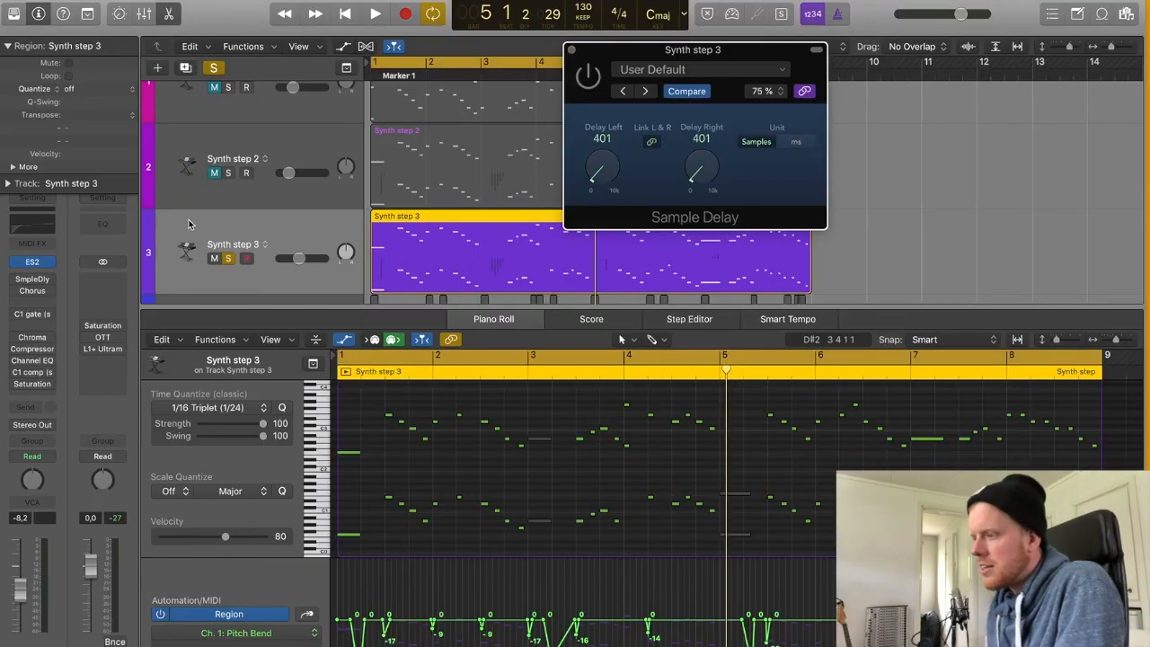
- Open the Chorus and C1 gate effects on Synth step 3 and switch them back on
mouse_move(14, 290)
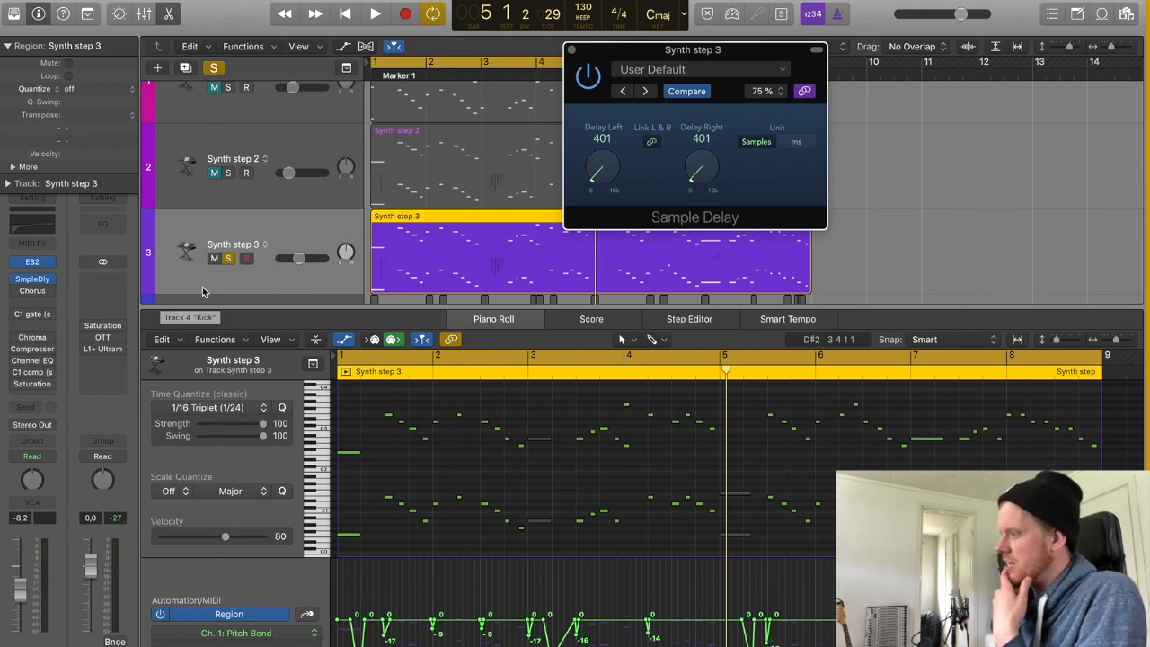
left_click(32, 293)
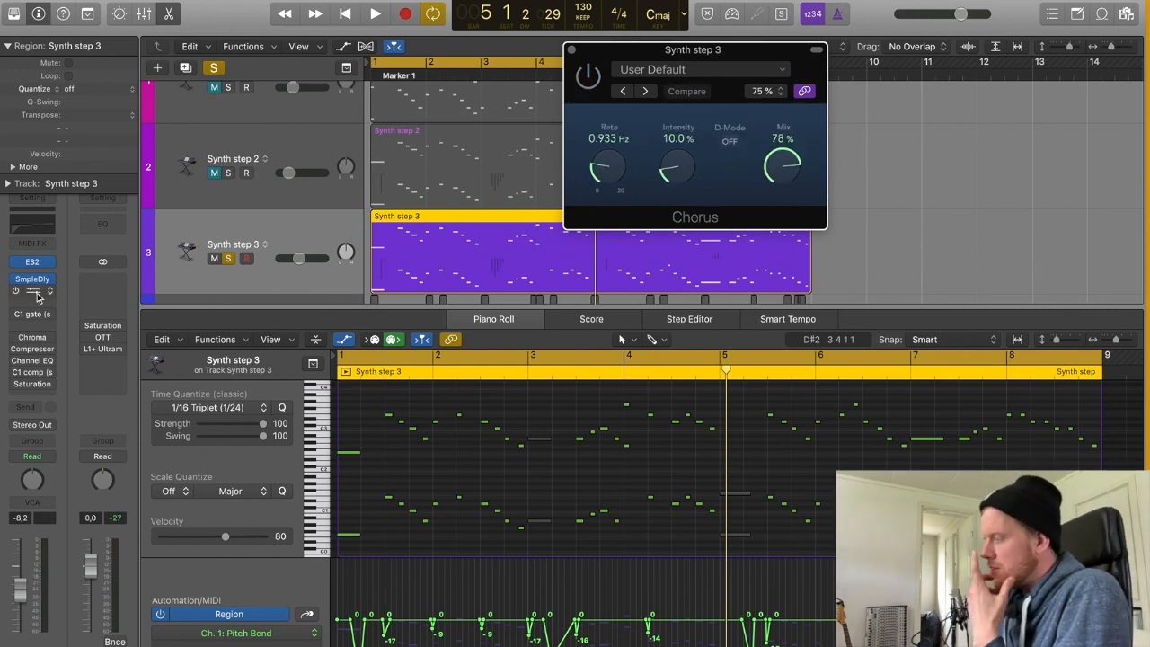
left_click(34, 312)
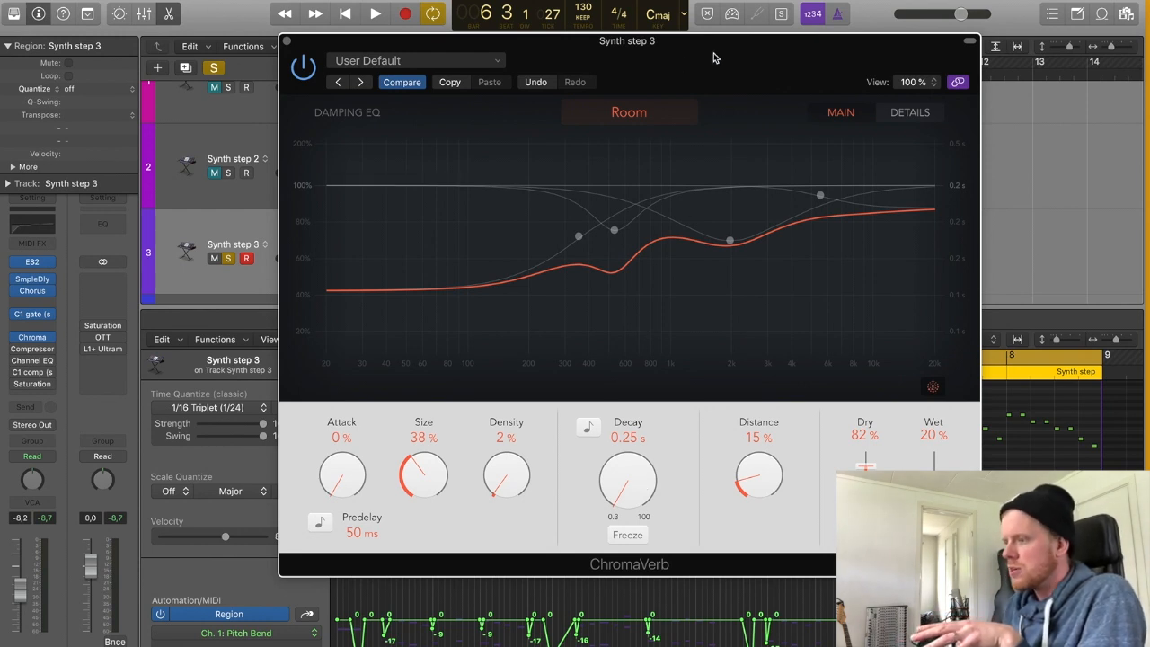
- Switch the Compressor on Synth step 3 back on, view its settings and close its window
left_click_drag(713, 57, 731, 54)
mouse_move(14, 355)
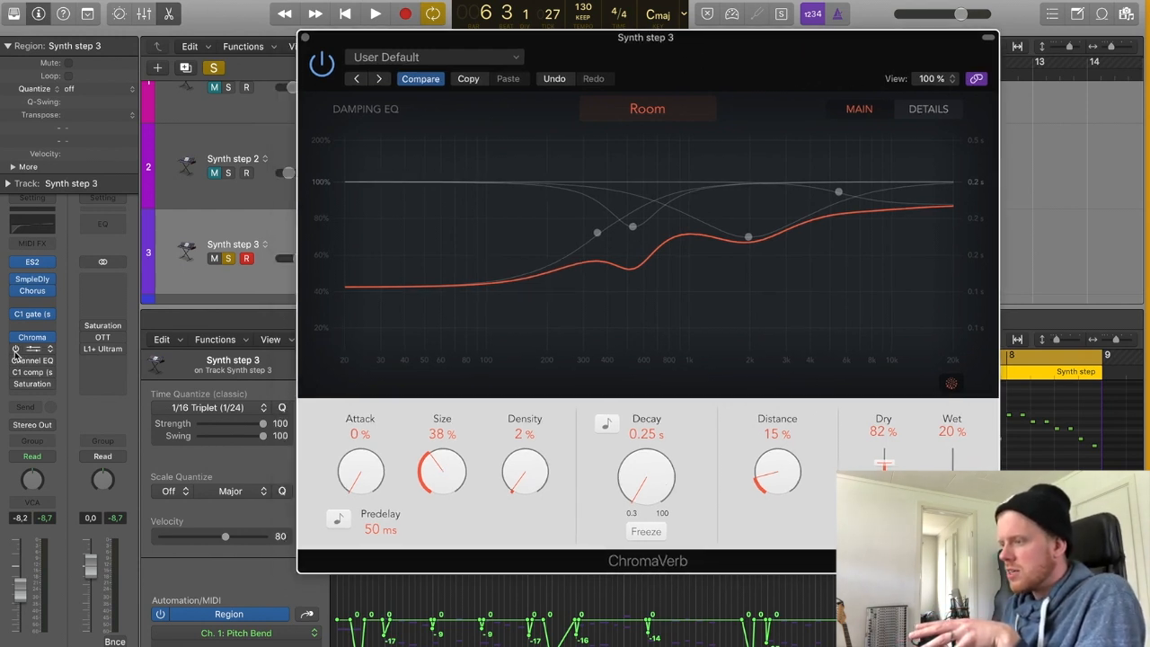
left_click(33, 351)
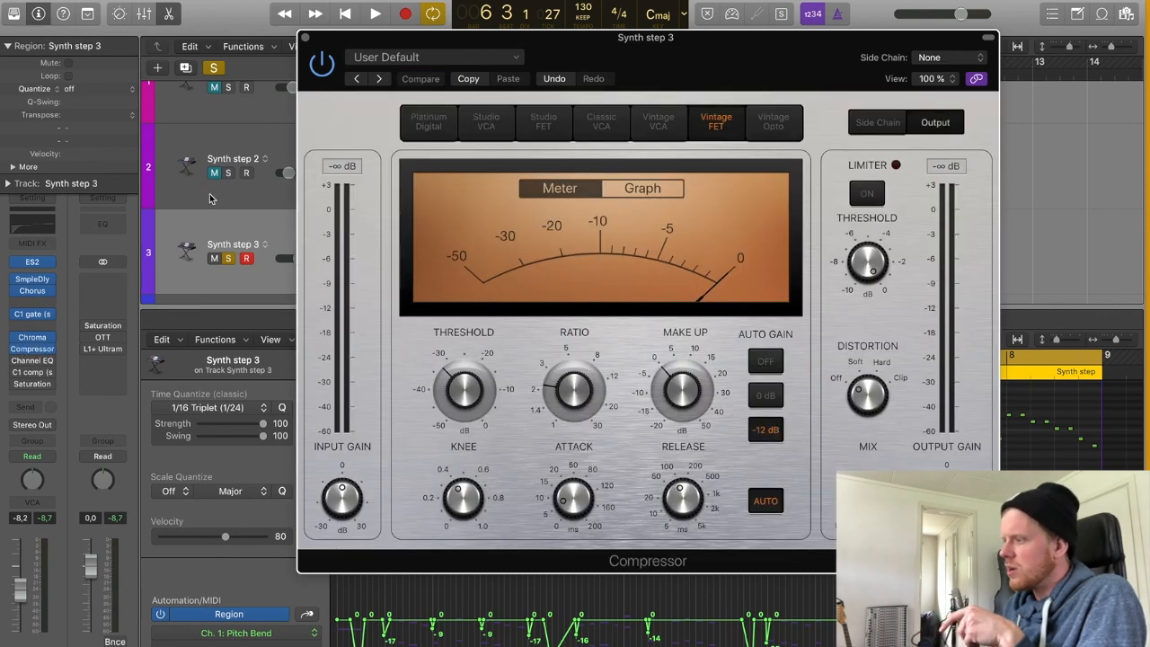
left_click(306, 40)
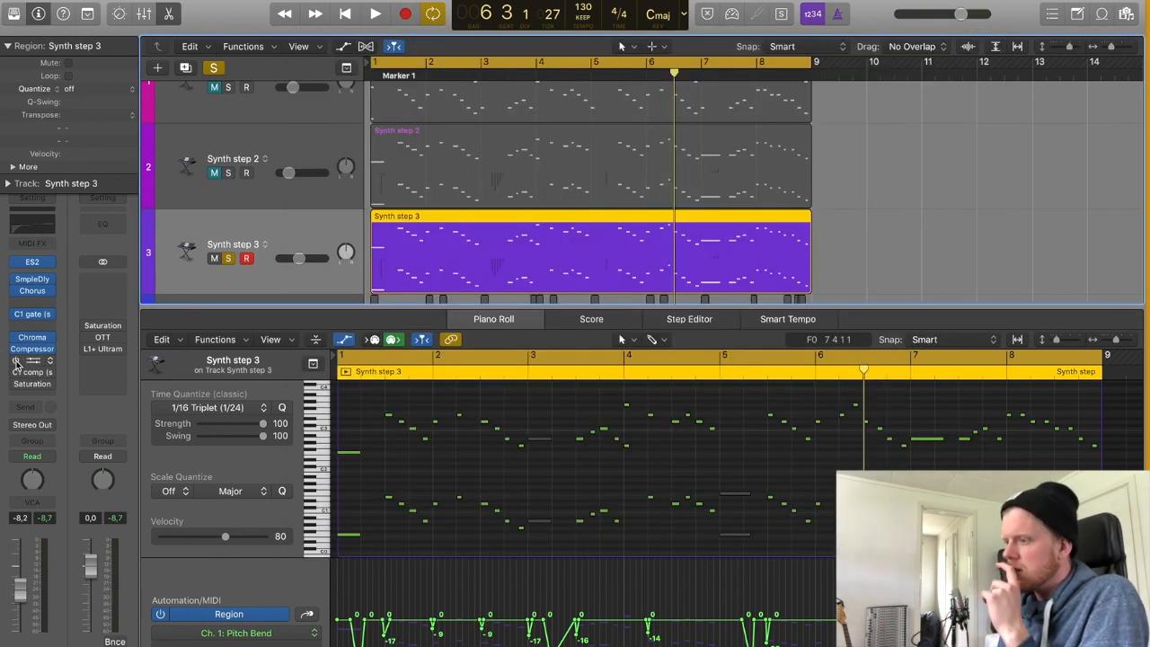
- Open the Channel EQ and C1 comp effects on Synth step 3 and switch both back on
left_click(36, 362)
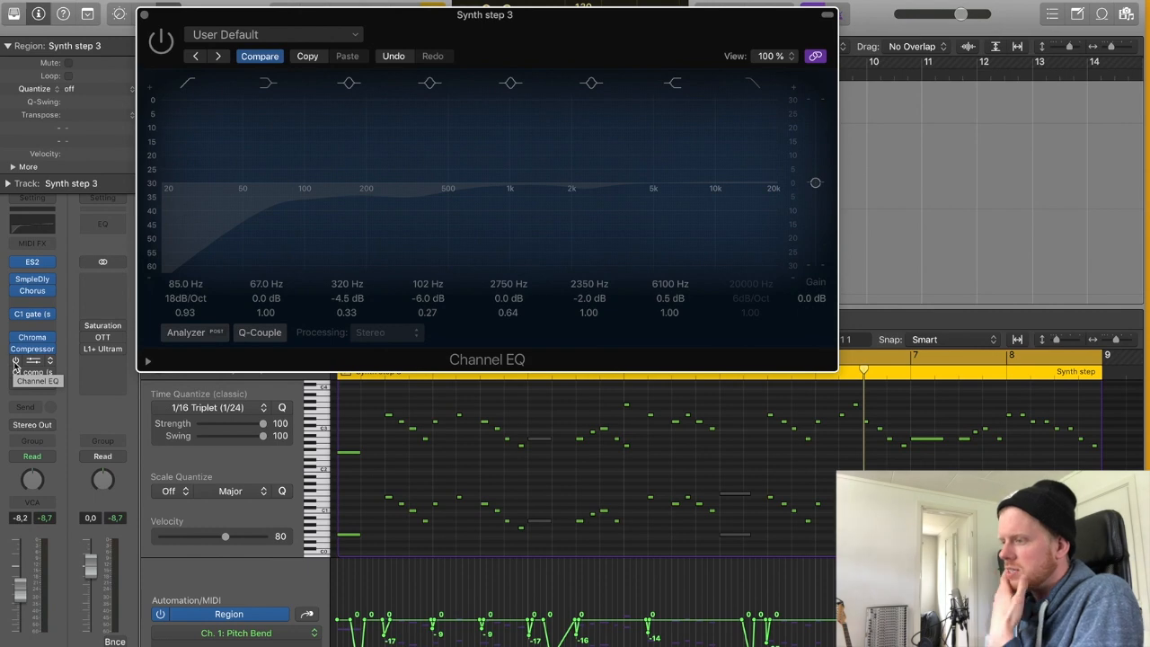
left_click(15, 361)
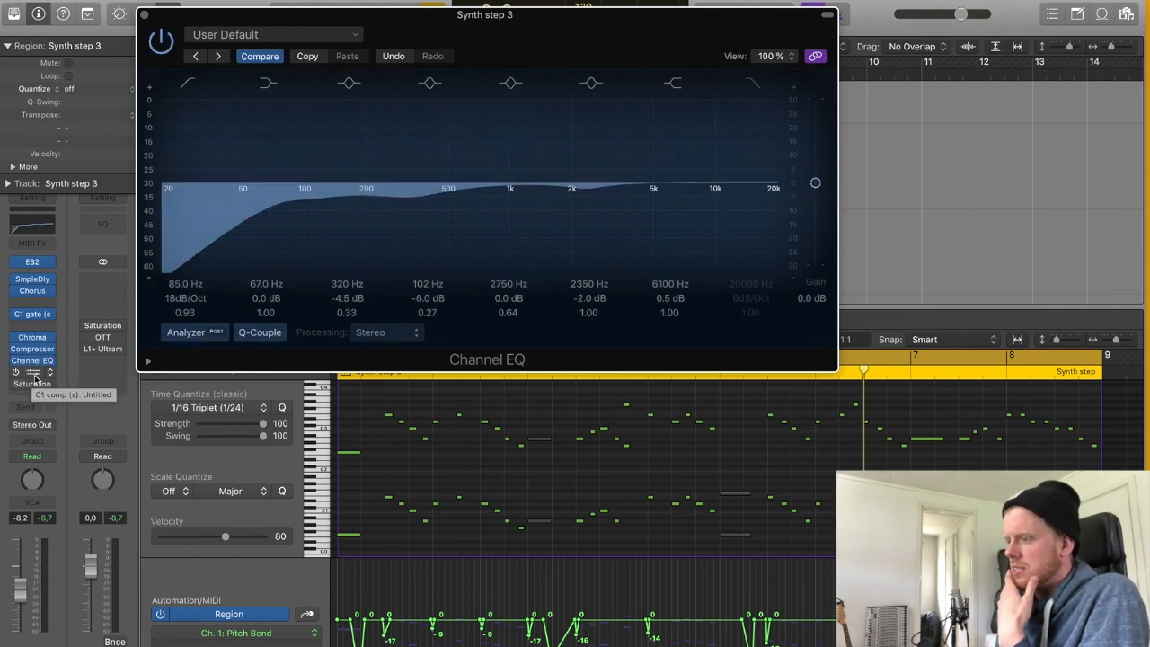
left_click(38, 374)
left_click(16, 373)
left_click(37, 374)
left_click(37, 374)
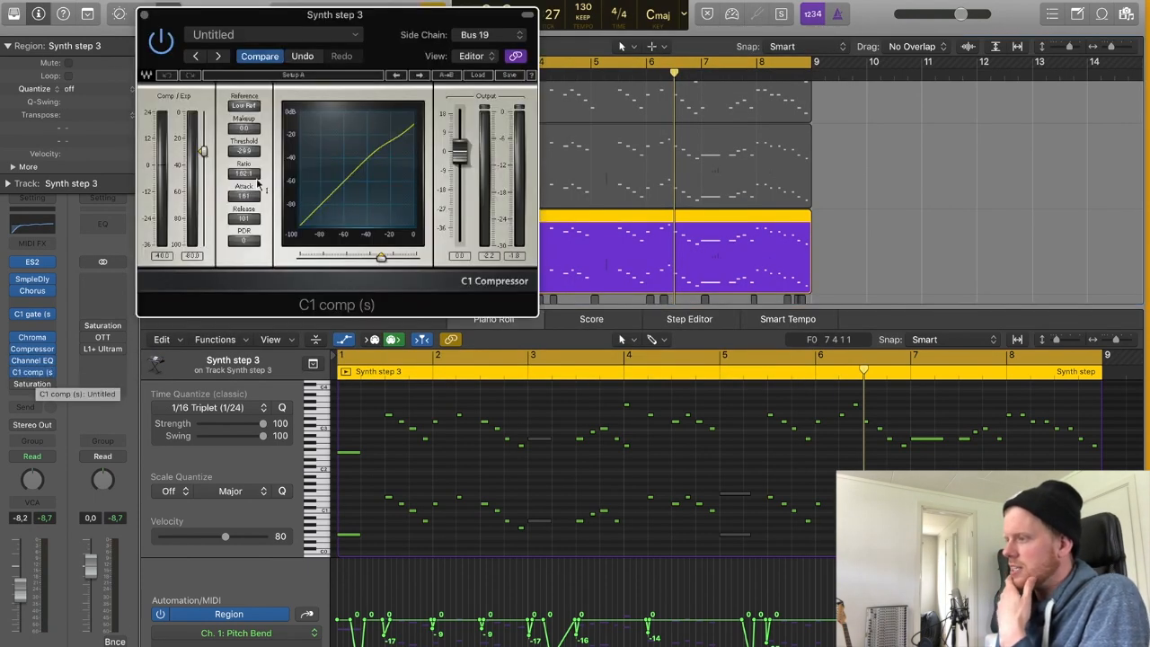
left_click_drag(405, 19, 530, 49)
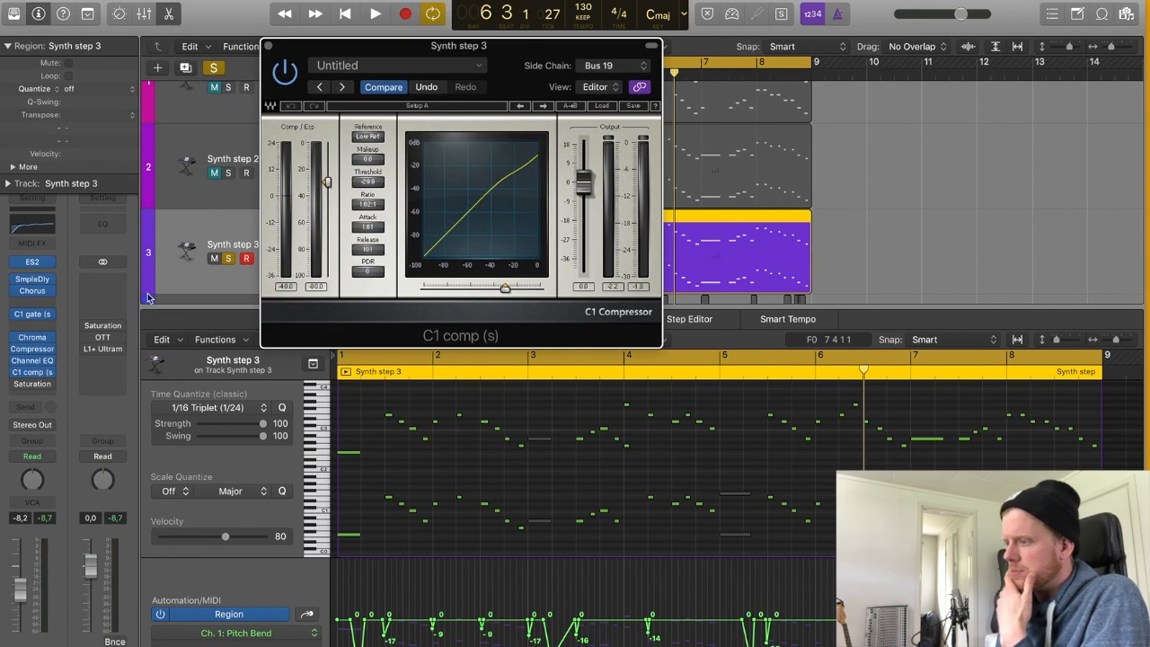
- Open the Saturation Knob on Synth step 3, switch it back on and move its window off the tracks
left_click(28, 386)
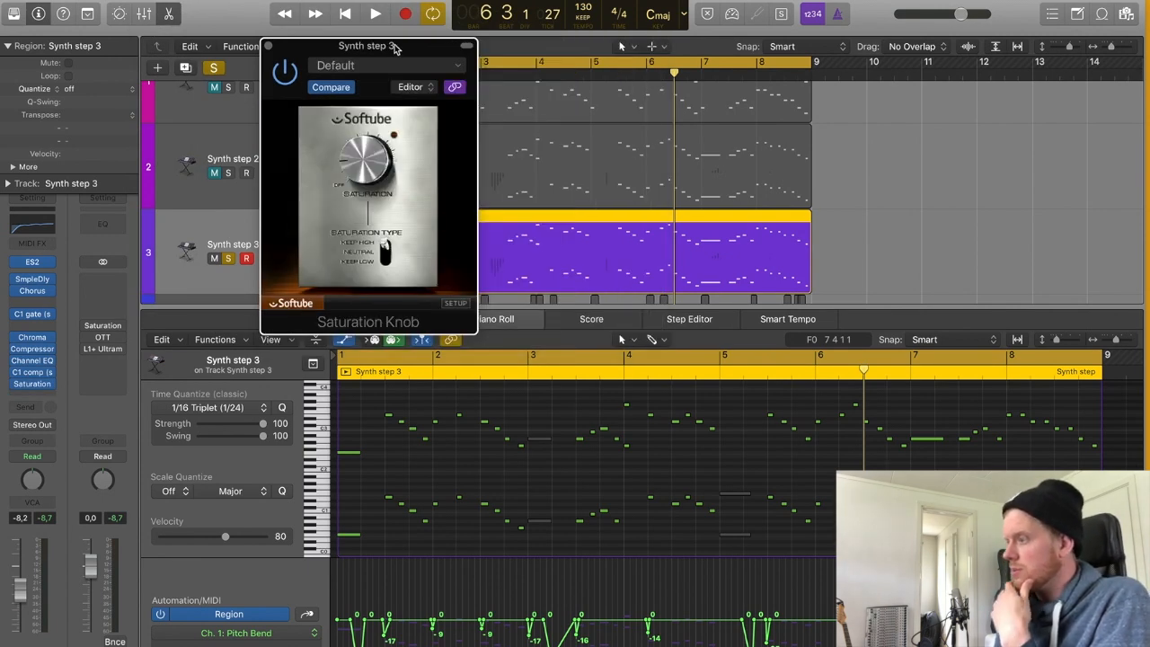
left_click_drag(393, 48, 234, 400)
- Switch the solo from Synth step 3 to the original Synth track and play it from the start
scroll(224, 126, "up", 1)
left_click(224, 114)
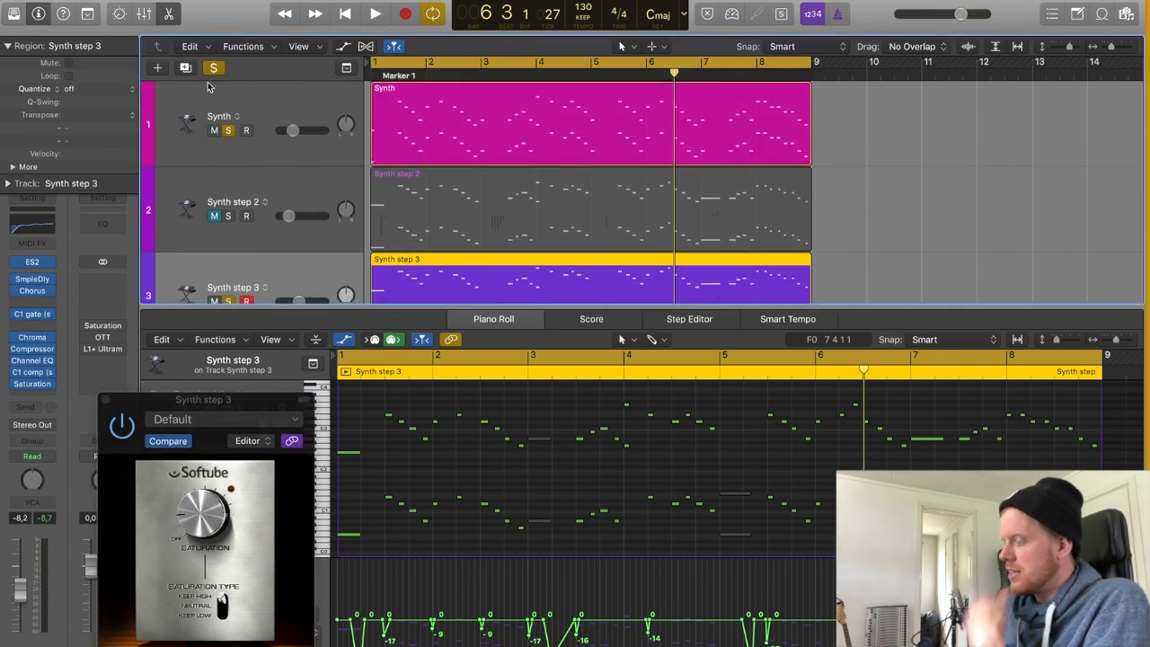
scroll(231, 283, "down", 1)
left_click(230, 299)
key("space")
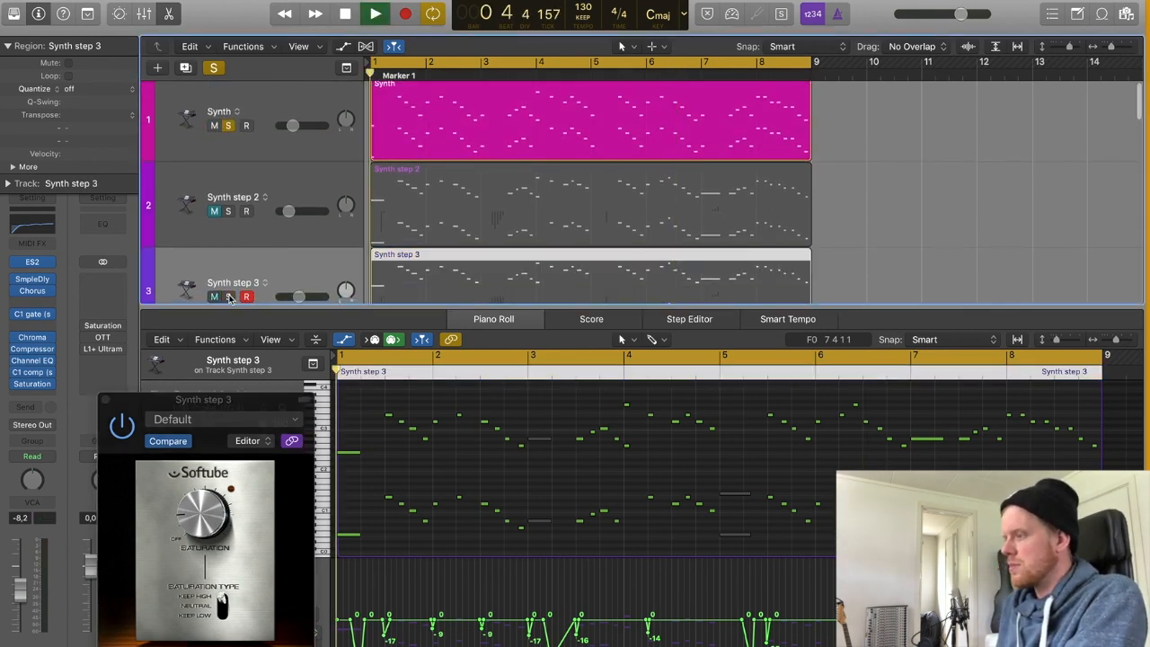
scroll(249, 295, "down", 3)
scroll(249, 249, "up", 2)
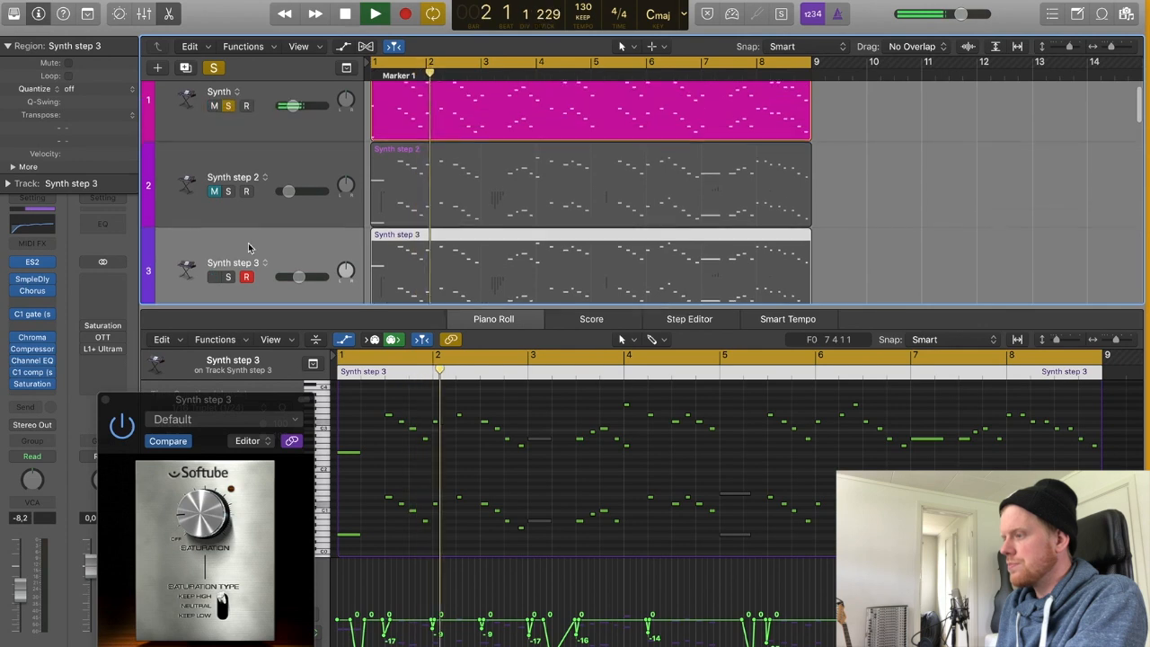
key("space")
- Switch the solo from Synth back to Synth step 3 and play the fully processed version
left_click(229, 112)
left_click(228, 283)
key("space")
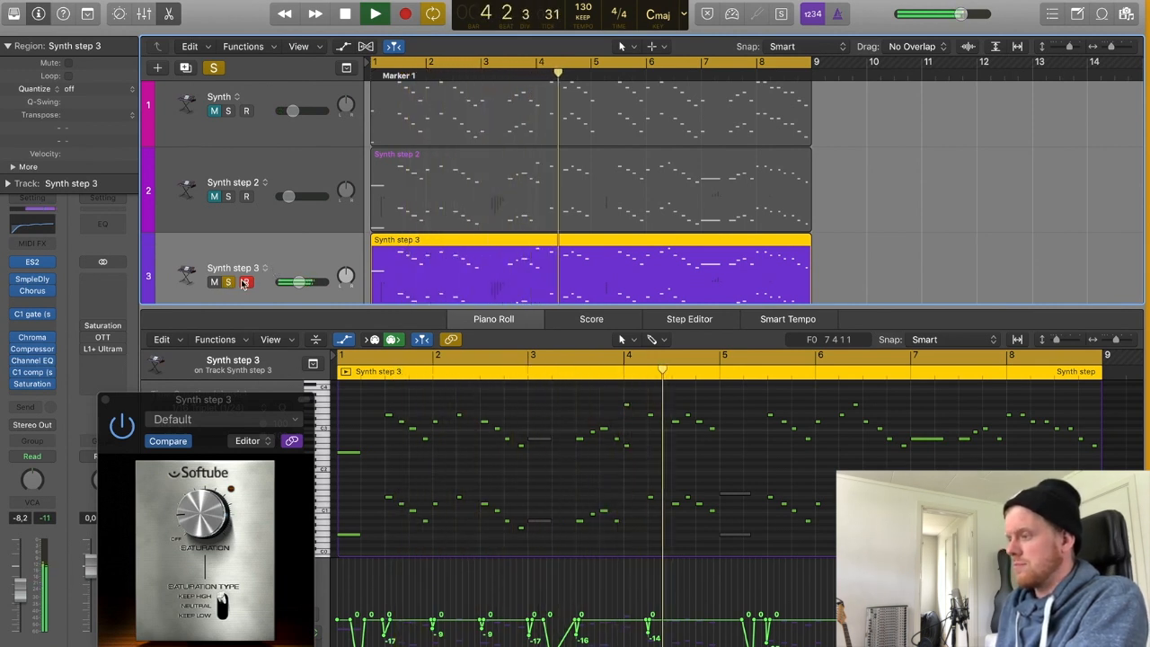
- Stop the soloed playback and briefly play the full mix from the start with Synth step 3's effects bypassed
key("space")
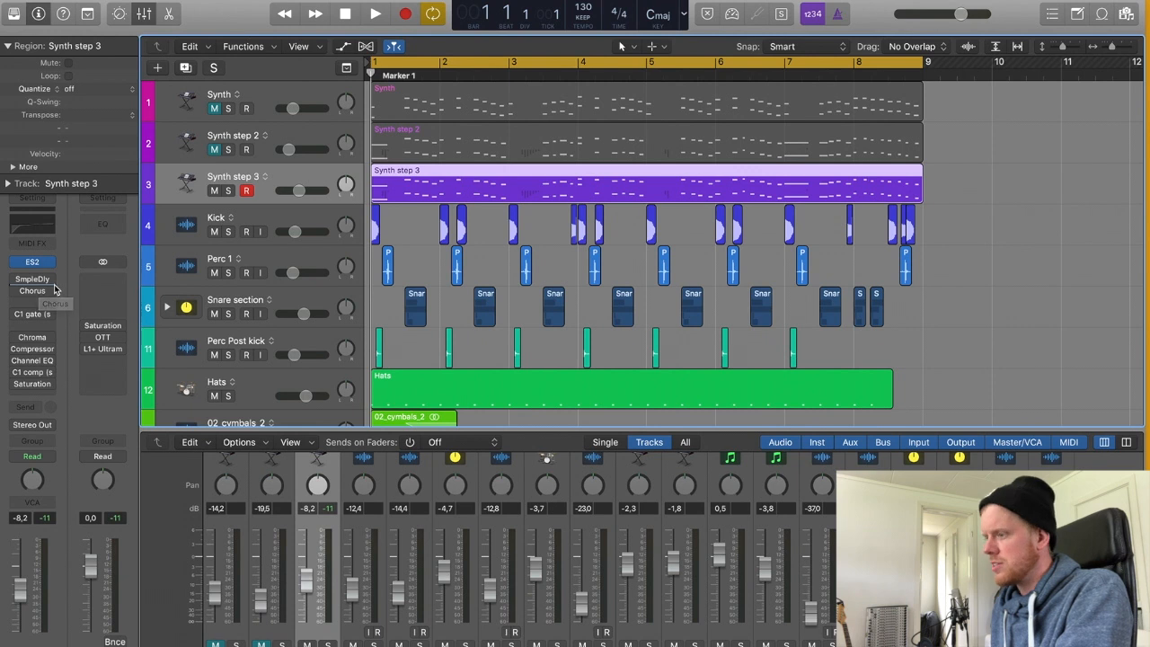
key("space")
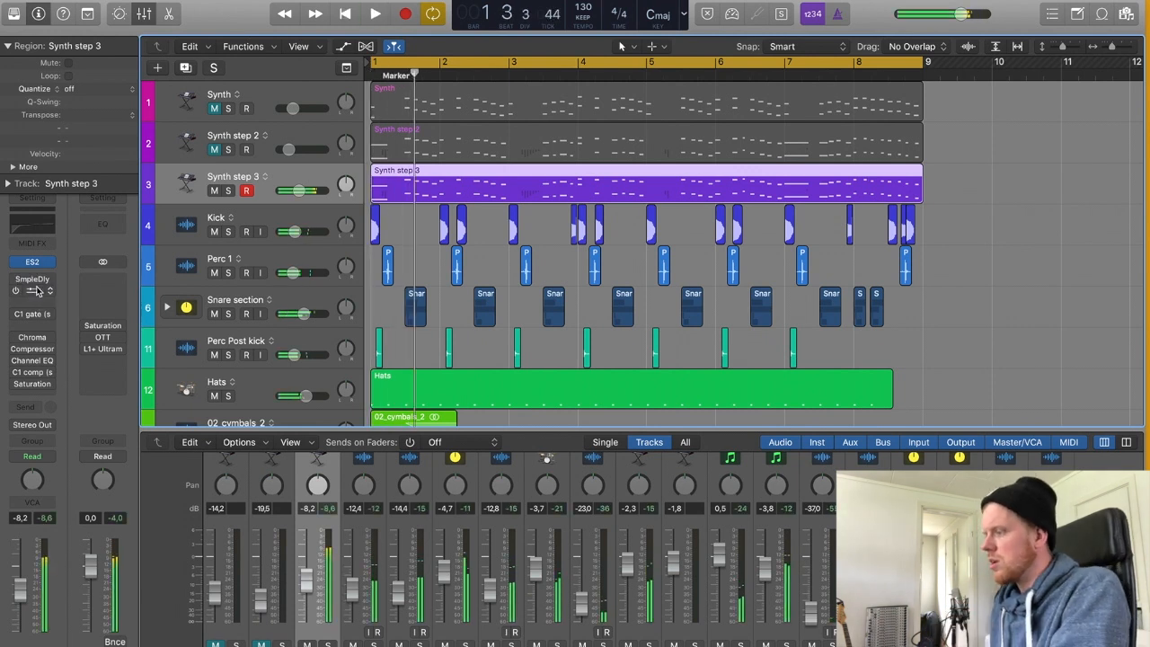
key("space")
- Return to the start, solo Synth step 3 and play it without its effects
key("Return")
left_click(228, 190)
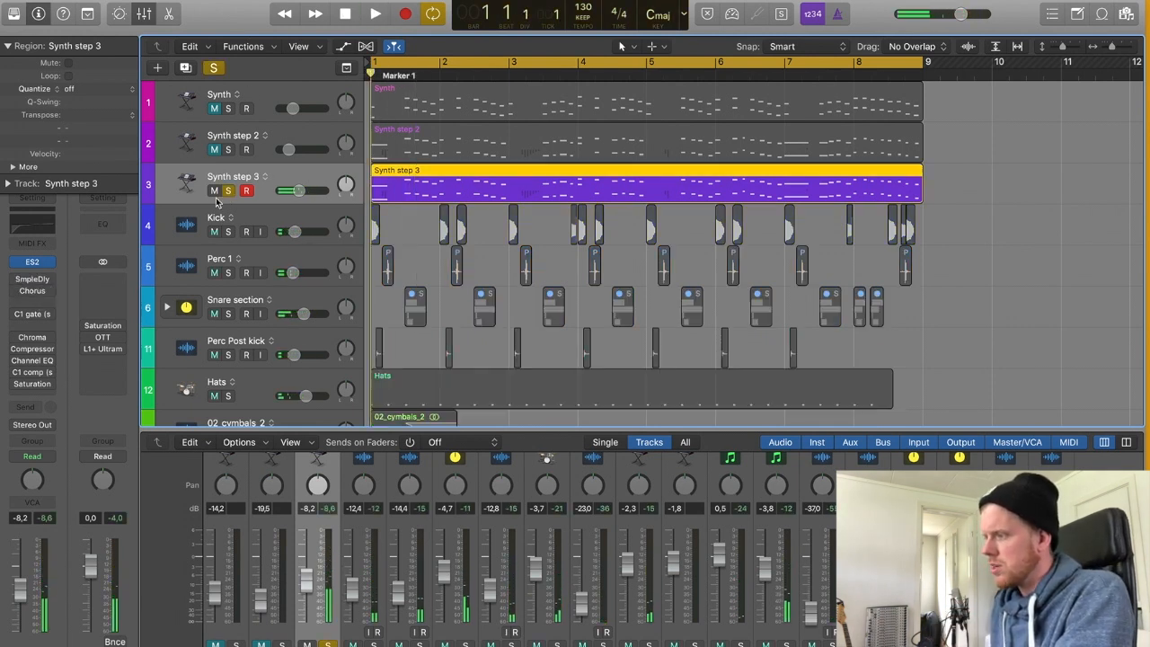
key("space")
- Switch on Synth step 3's SmpleDly, Chorus, C1 gate, Chroma, Compressor, Channel EQ, C1 comp and Saturation in order during playback
mouse_move(17, 287)
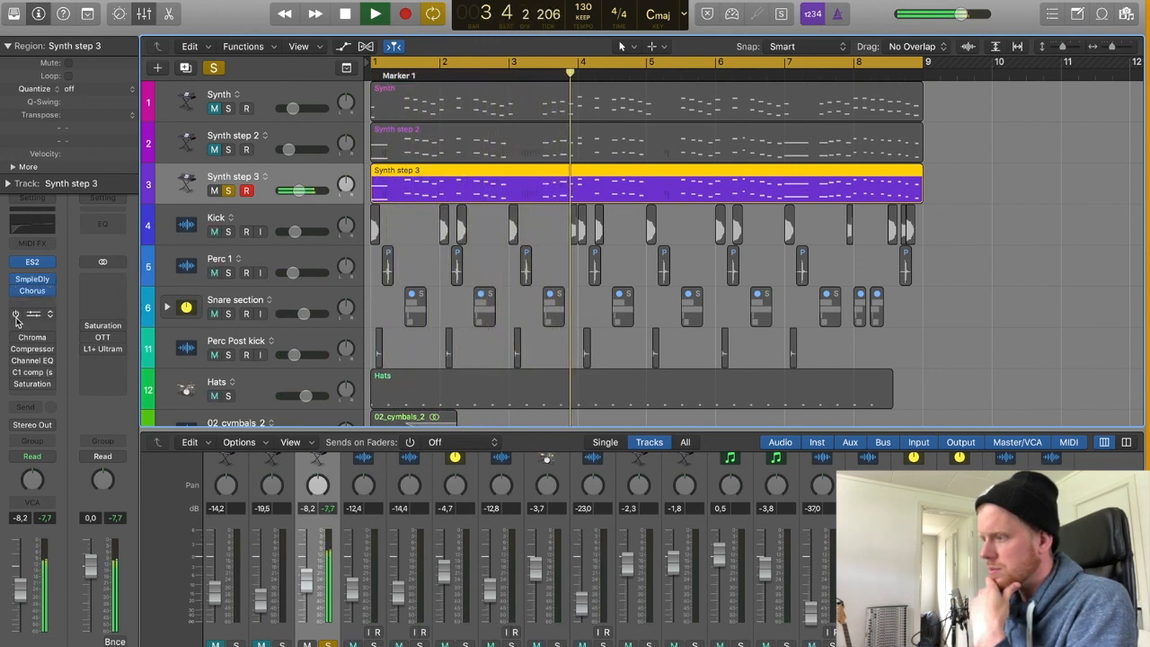
left_click(15, 314)
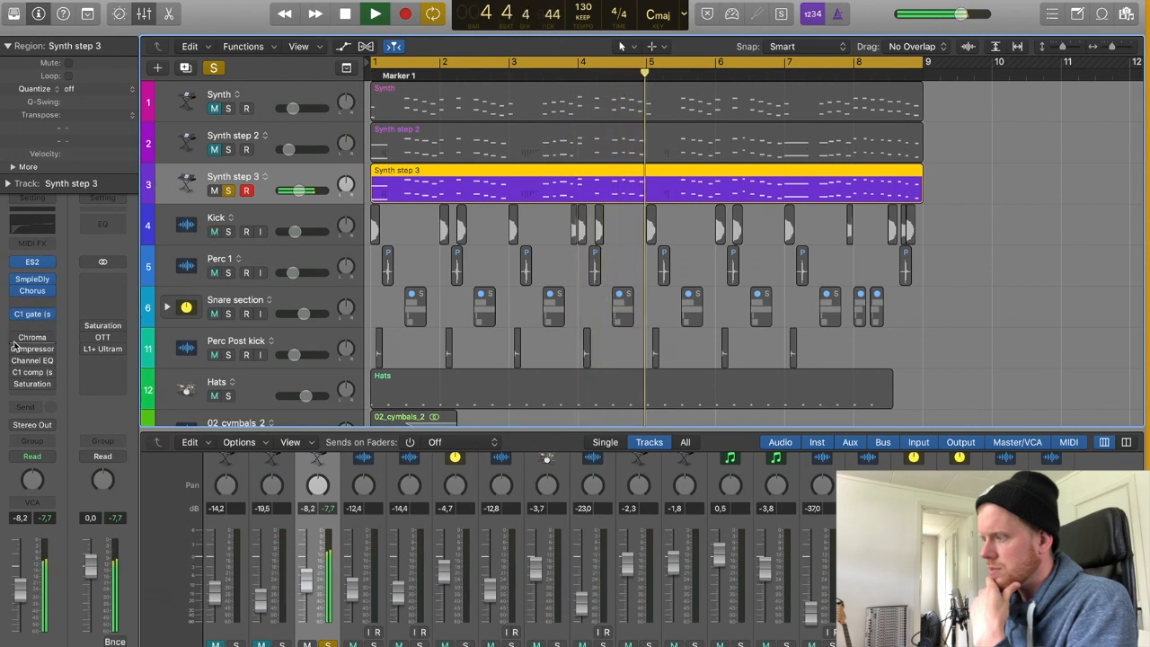
left_click(15, 338)
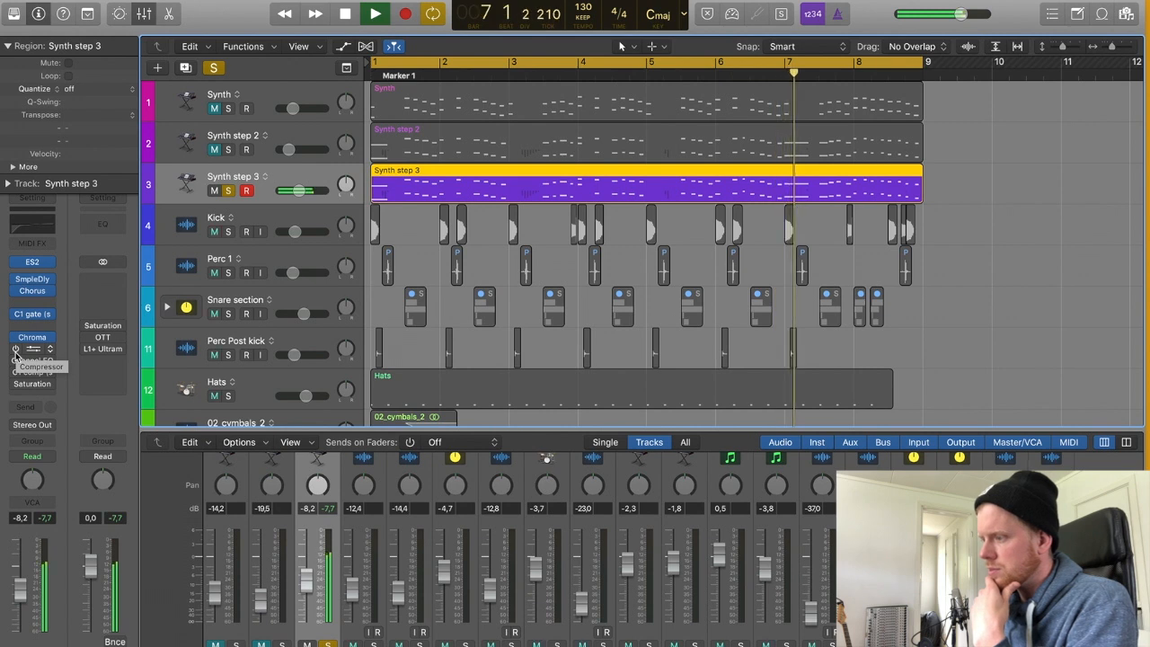
left_click(15, 361)
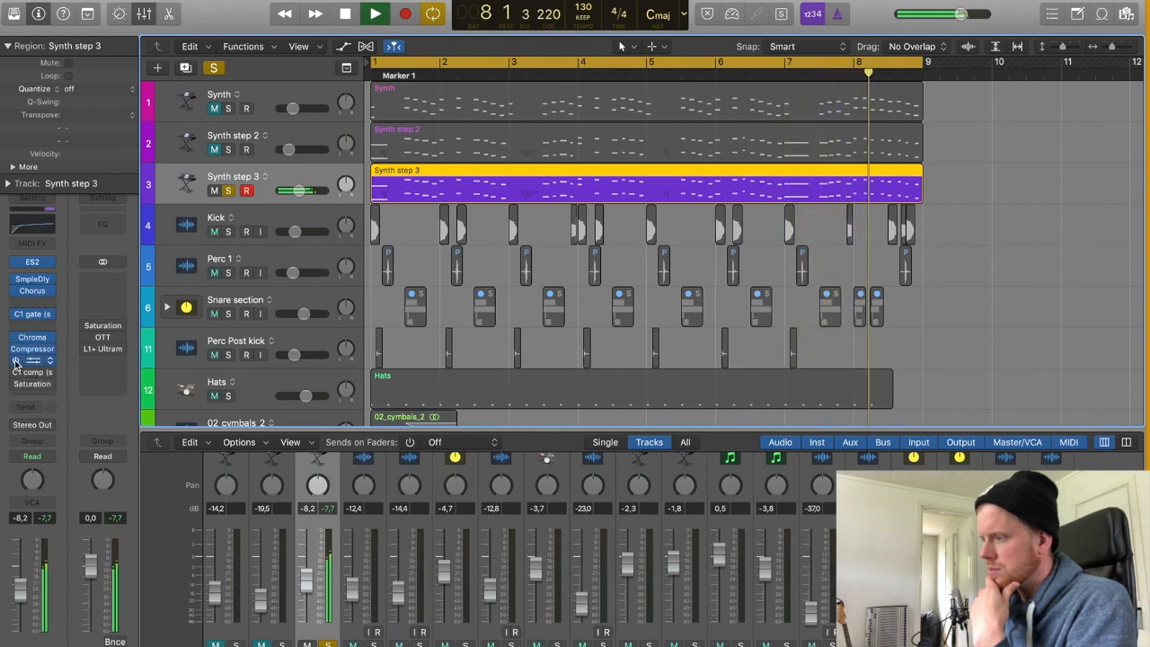
left_click(16, 373)
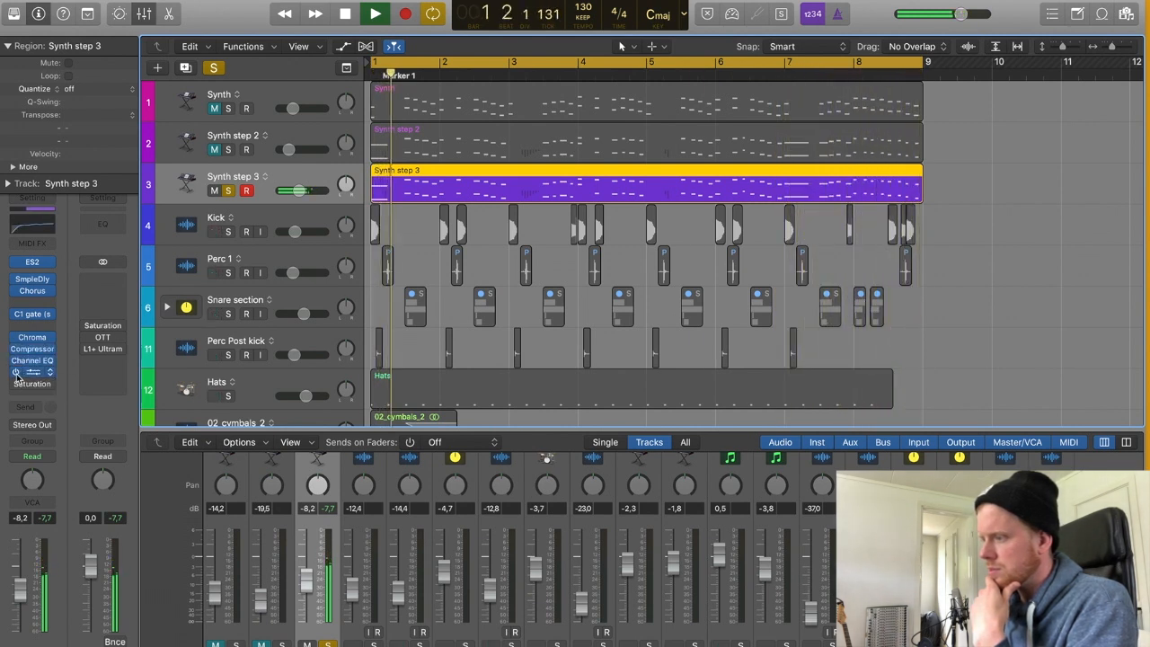
left_click(14, 385)
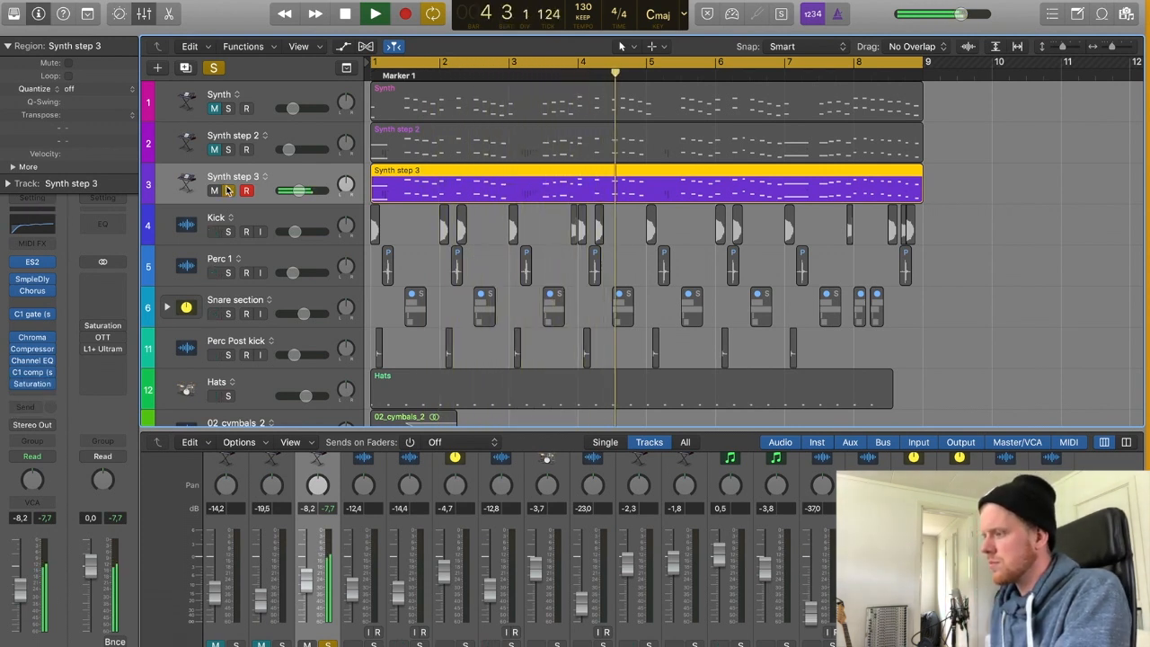
- Unsolo Synth step 3, switch on the output channel's Saturation, OTT and L1+ Ultramaximizer, and play the full mix
key("space")
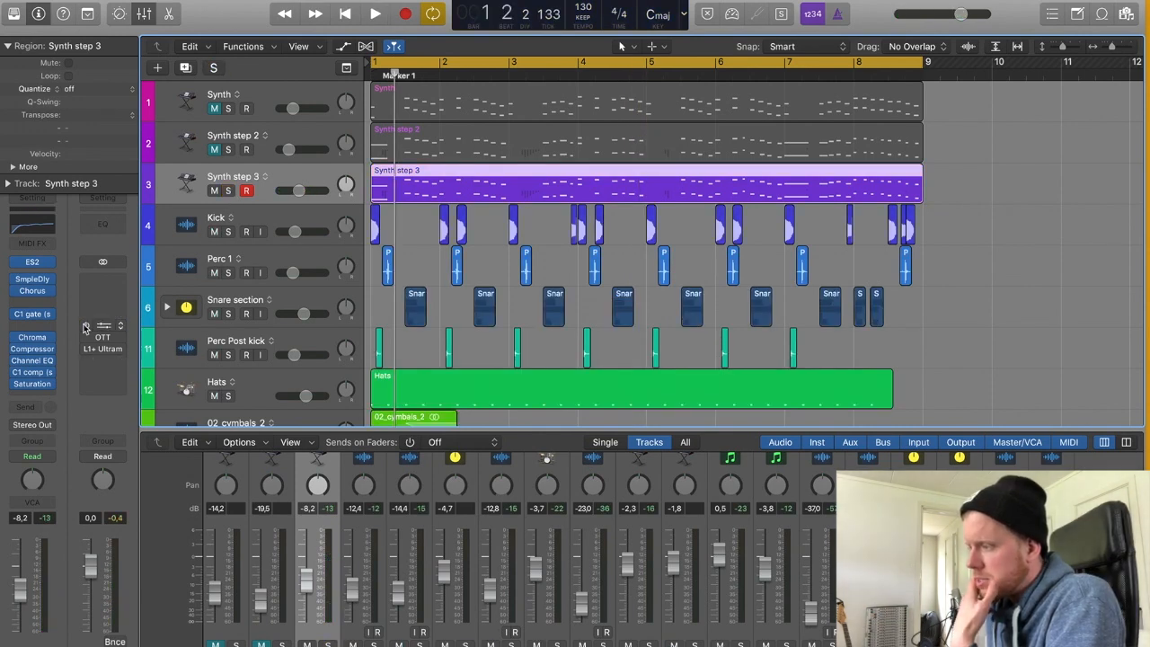
left_click_drag(85, 328, 90, 326)
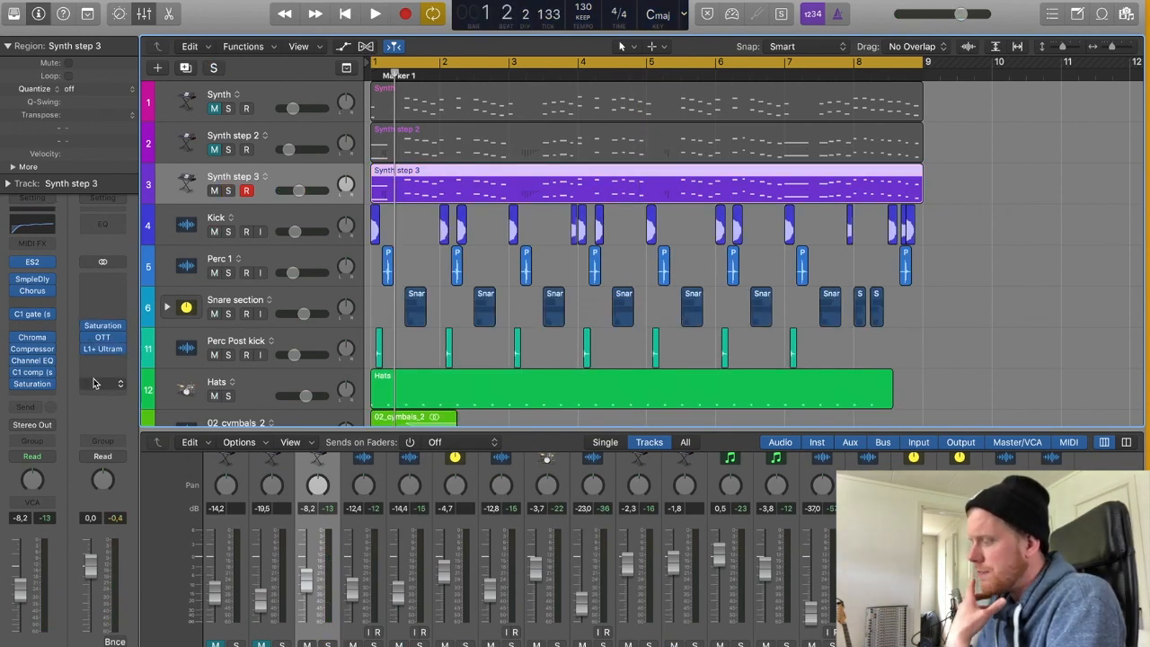
key("space")
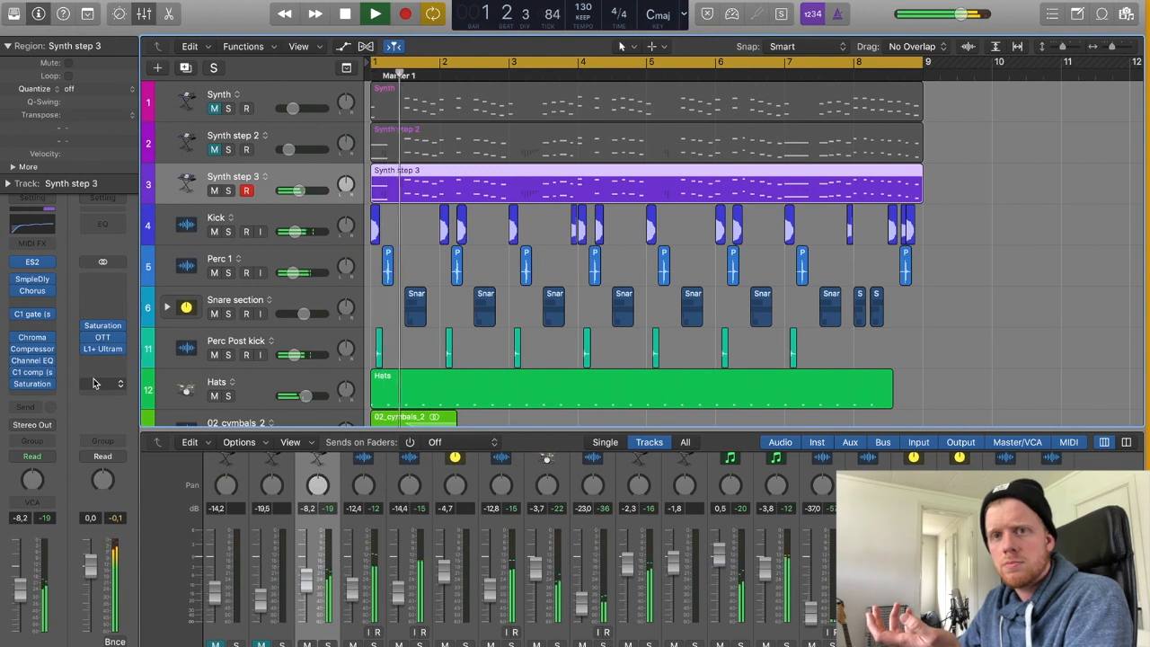